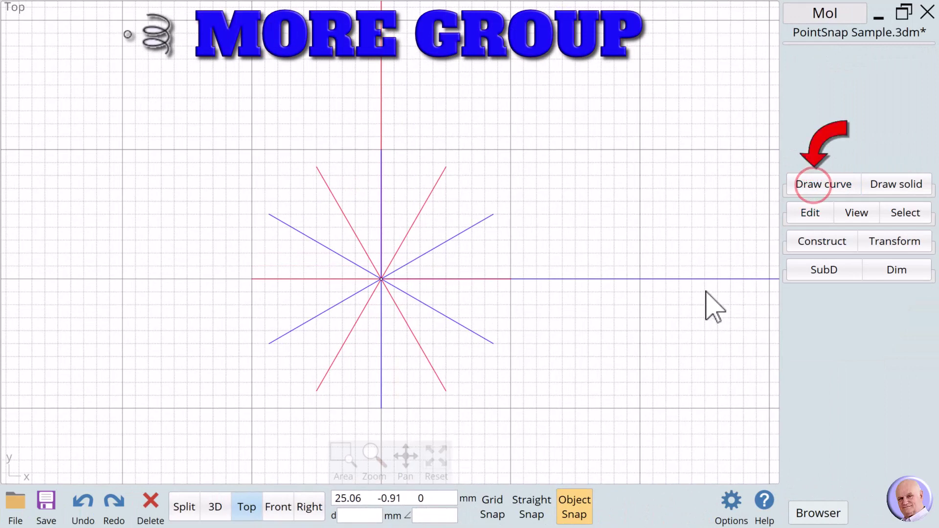
Start the Point command from the More group of curve-drawing tools.
left_click(823, 186)
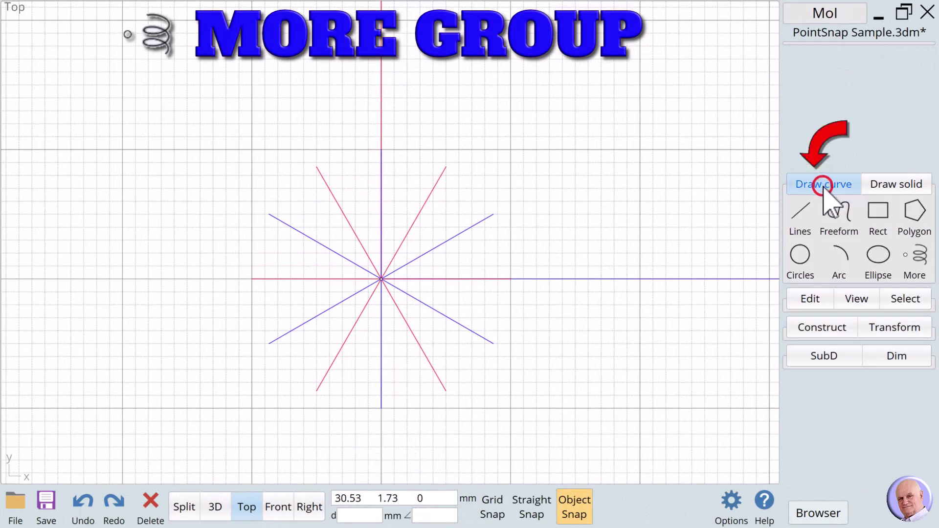
left_click(918, 264)
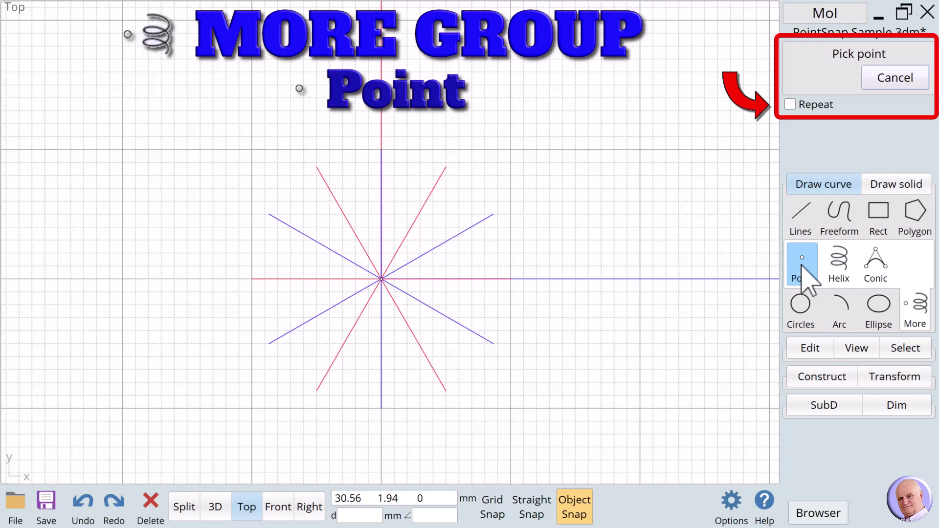
mouse_move(587, 511)
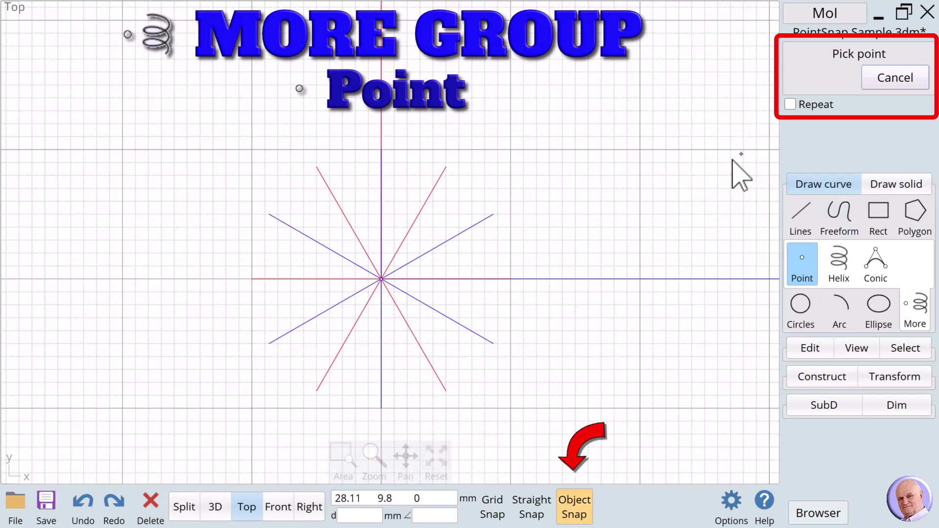
With Repeat on, place points at all eleven outer ends of the star lines.
left_click(790, 104)
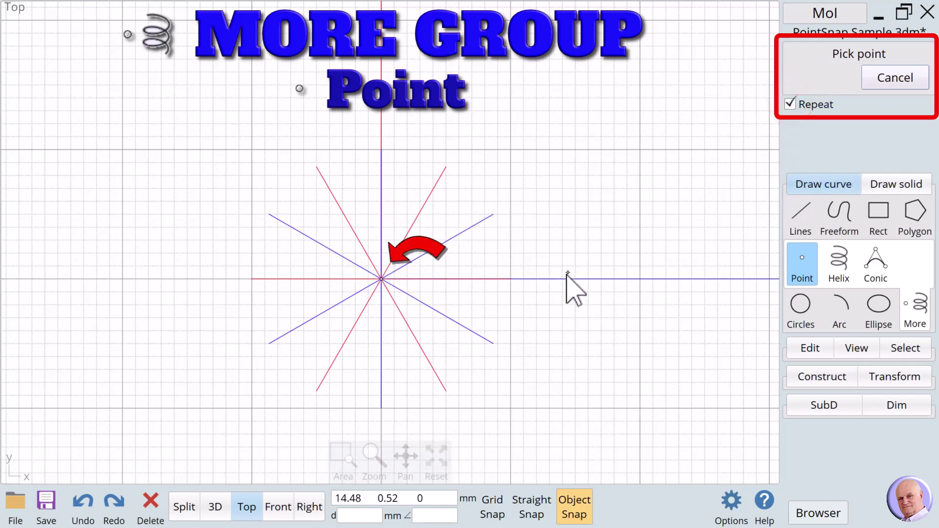
left_click(381, 149)
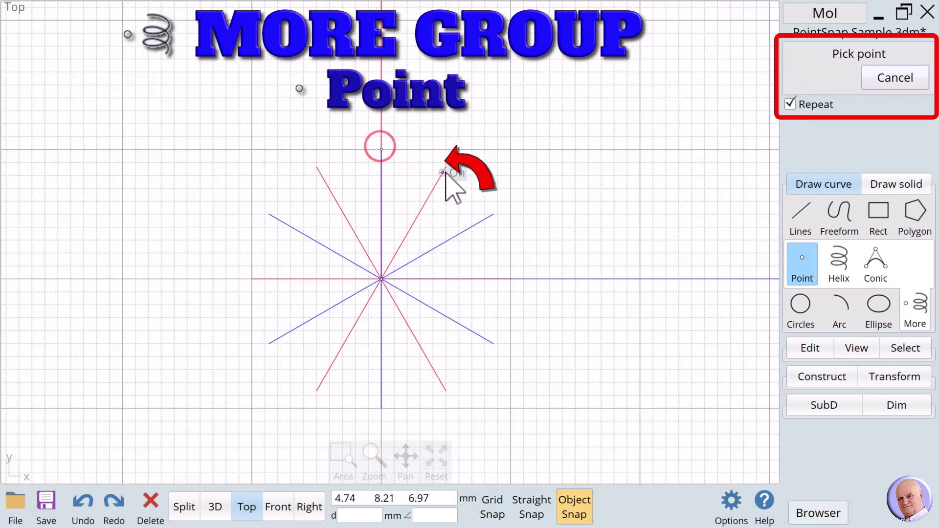
left_click(494, 214)
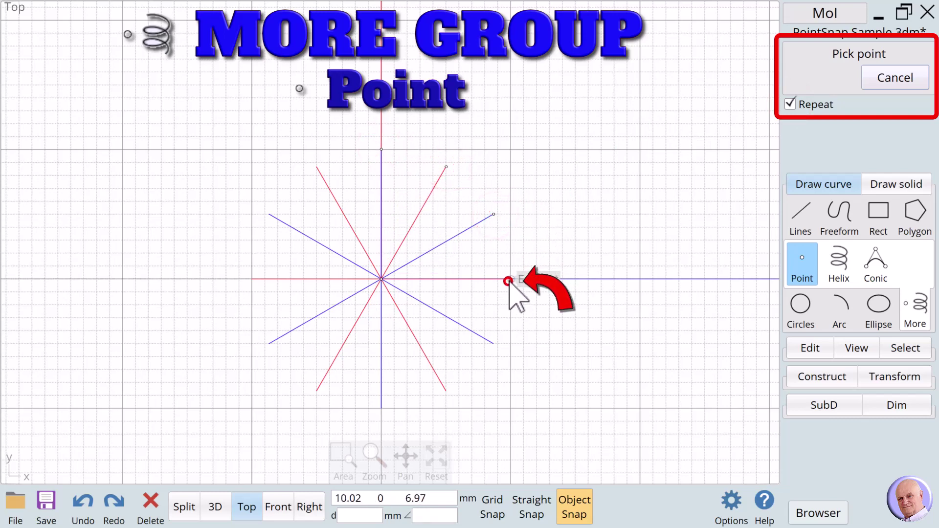
left_click(511, 279)
left_click(493, 344)
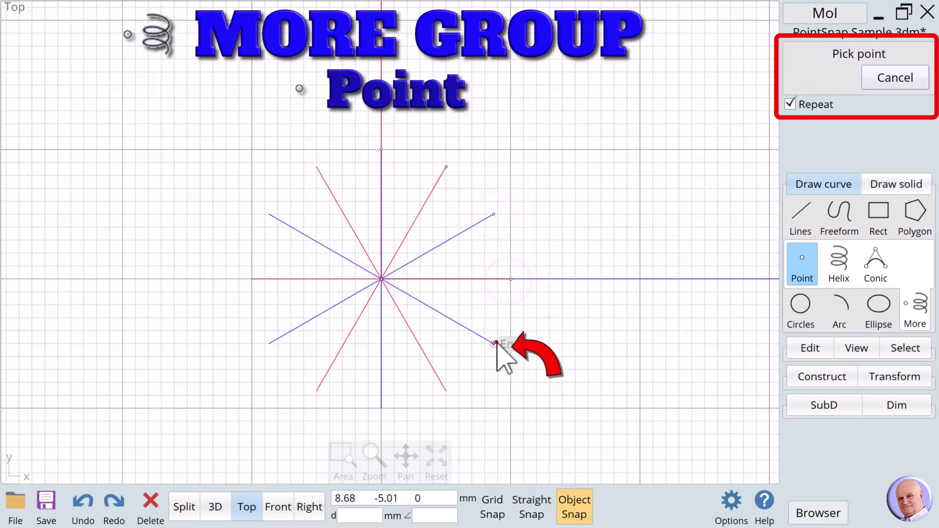
left_click(446, 390)
left_click(381, 408)
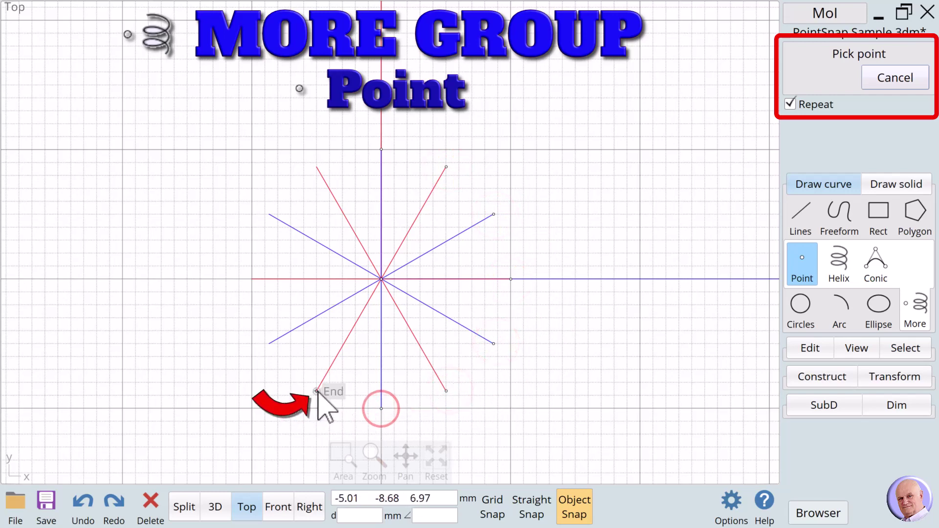
left_click(316, 390)
left_click(269, 344)
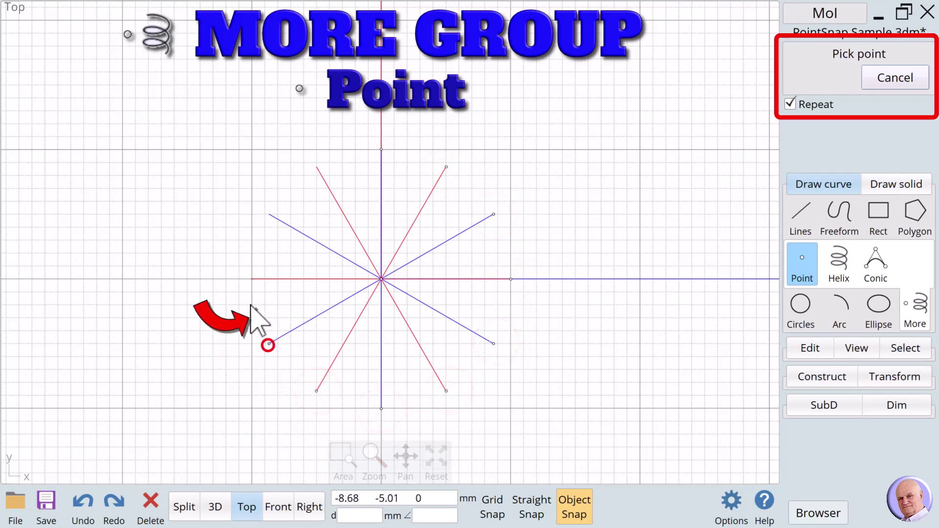
left_click(249, 278)
left_click(269, 214)
left_click(317, 167)
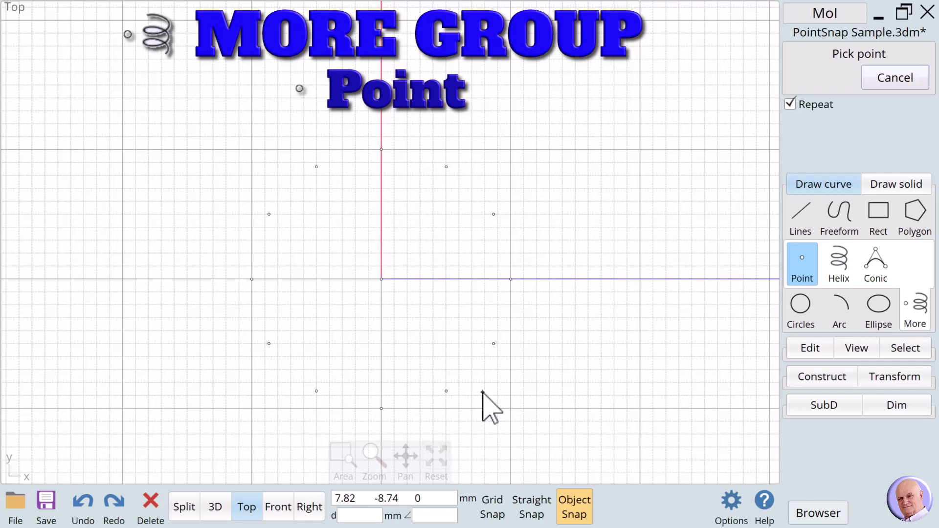
Orbit the 3D perspective view around the ring of points and start the Line tool.
left_click(215, 507)
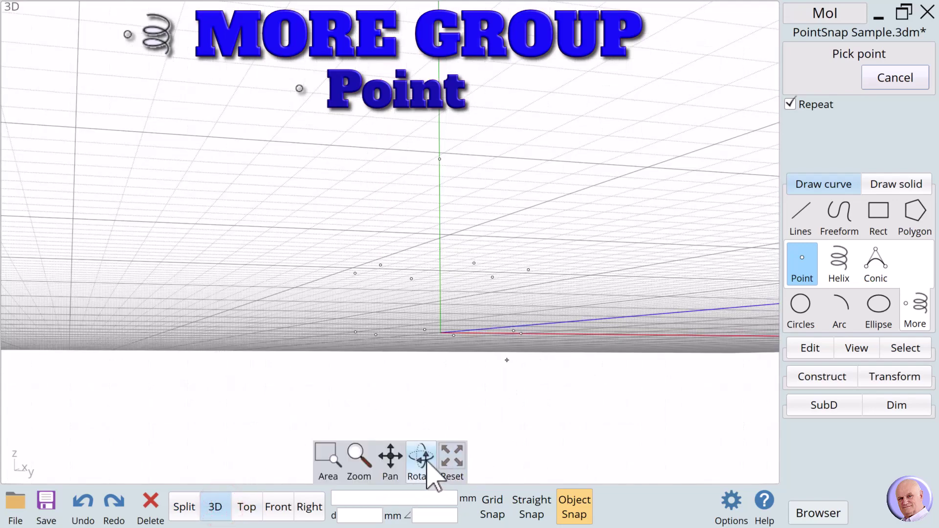
left_click_drag(421, 461, 421, 462)
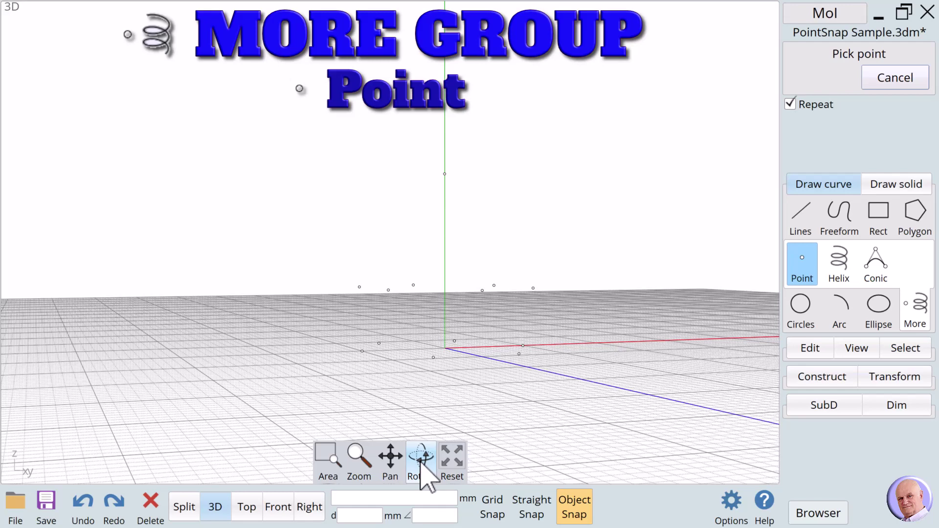
mouse_move(422, 462)
left_mouse_down()
mouse_move(423, 474)
mouse_move(398, 473)
mouse_move(421, 478)
mouse_move(424, 455)
mouse_move(424, 472)
left_mouse_up()
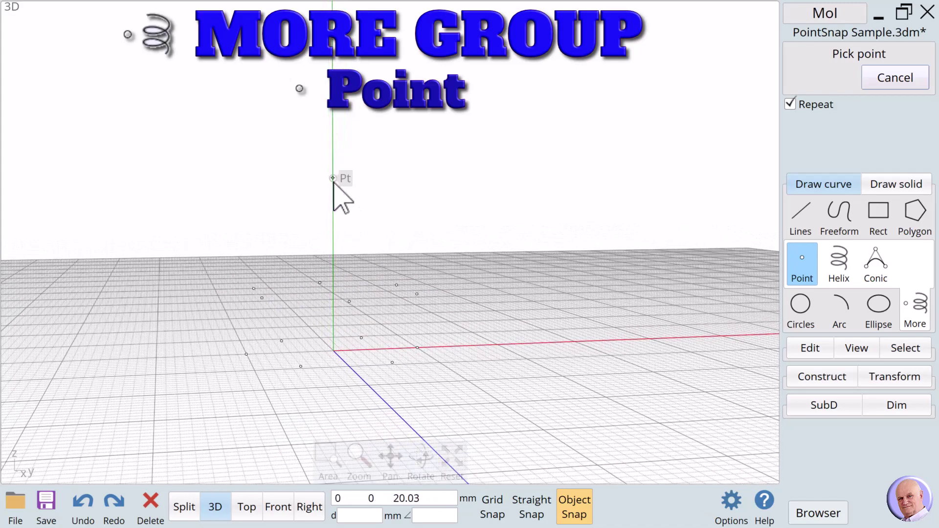
left_click(802, 213)
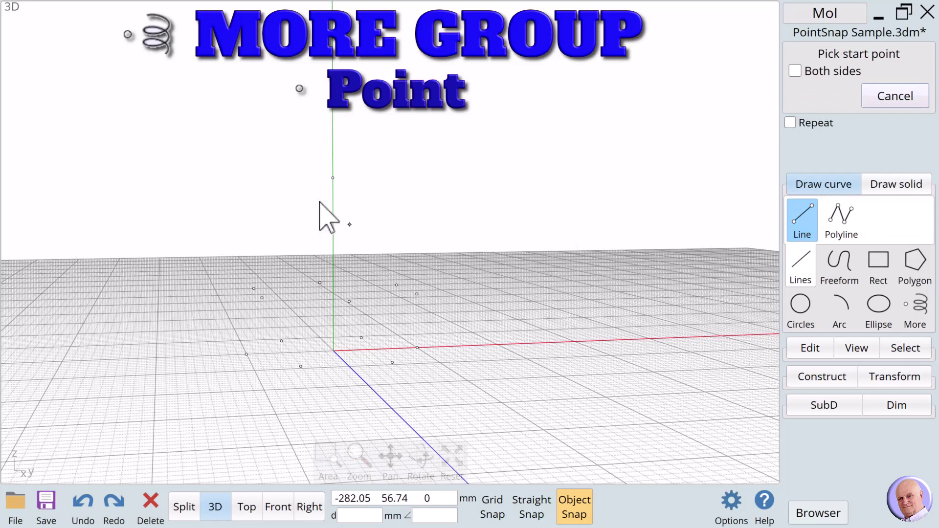
Draw the first lines from the raised peak point to ring points, with Line set to Repeat.
left_click(333, 178)
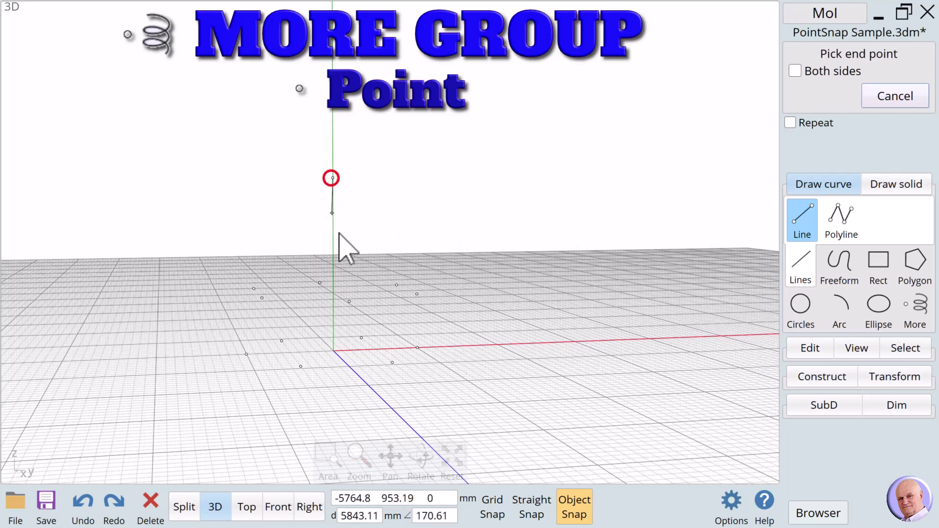
left_click(349, 300)
left_click(802, 214)
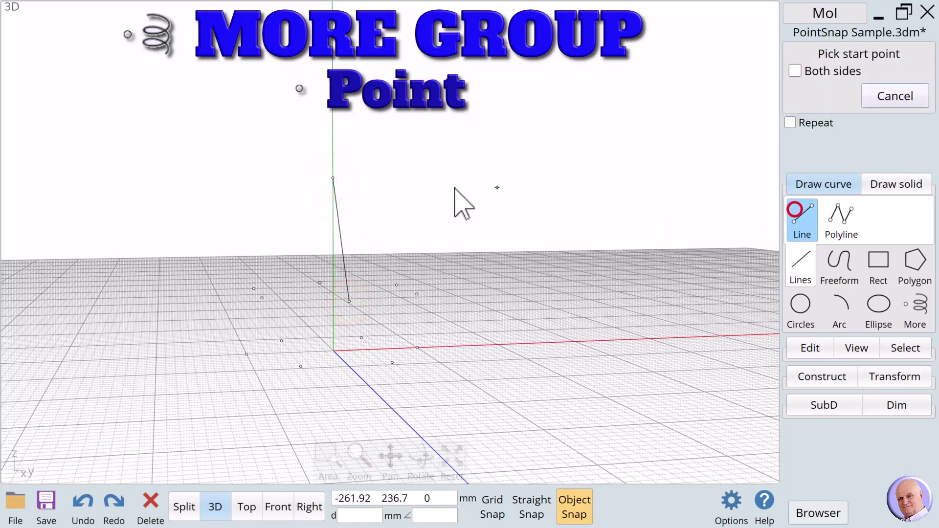
left_click(333, 179)
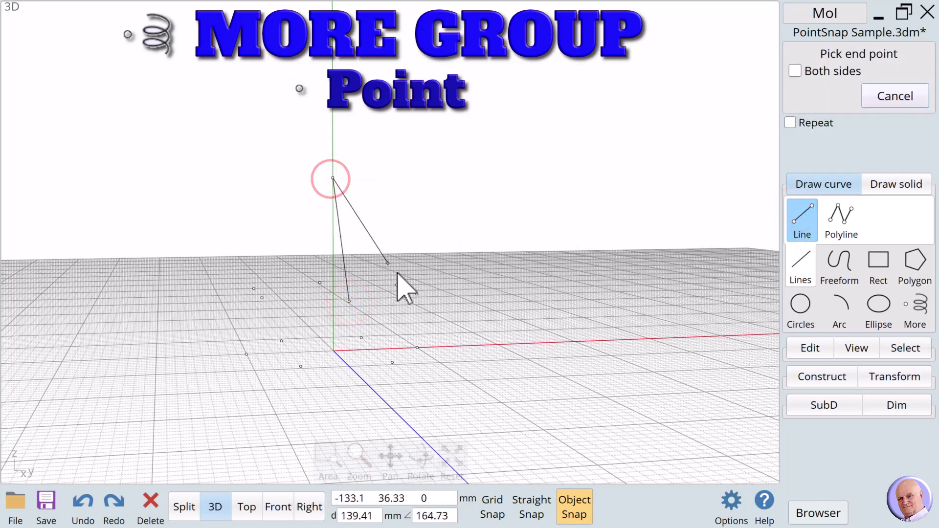
left_click(416, 294)
left_click(802, 215)
left_click(330, 179)
left_click(800, 220)
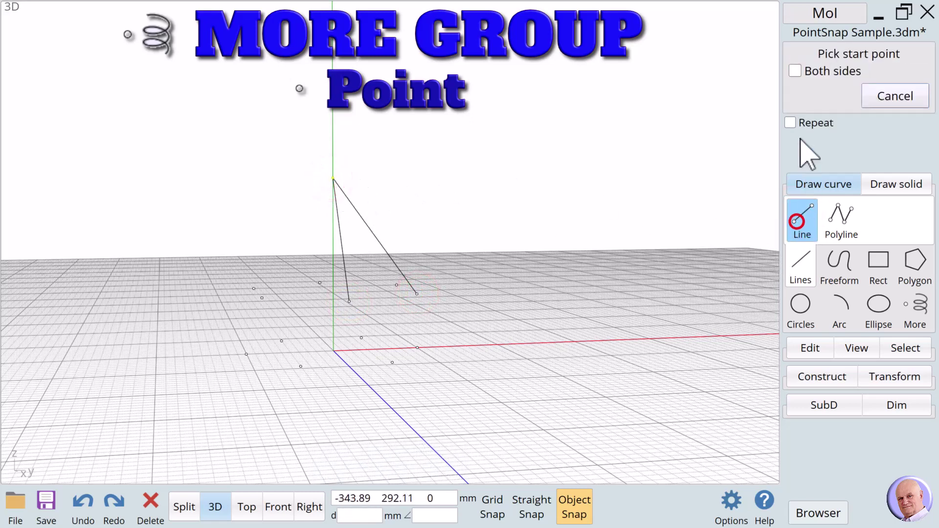
left_click(789, 125)
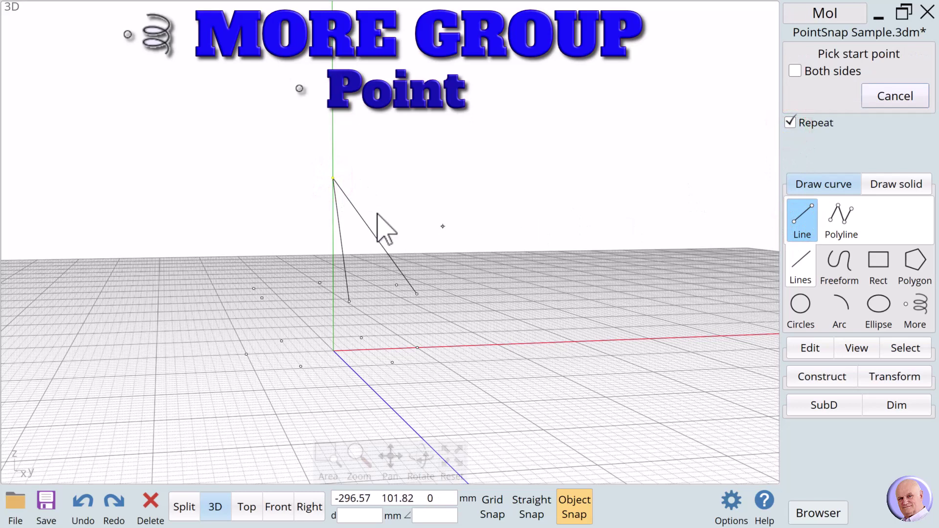
Draw five more lines from the peak to surrounding ring points.
left_click(333, 176)
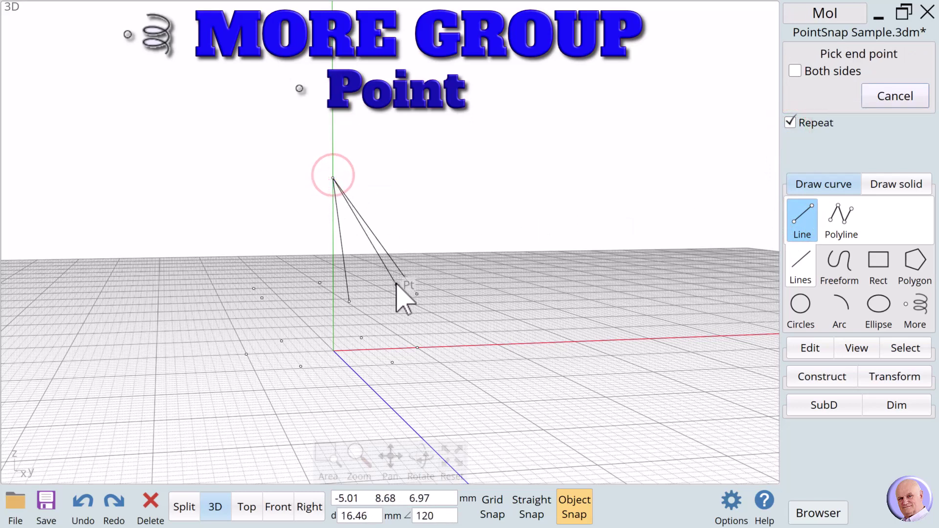
left_click(397, 288)
left_click(333, 178)
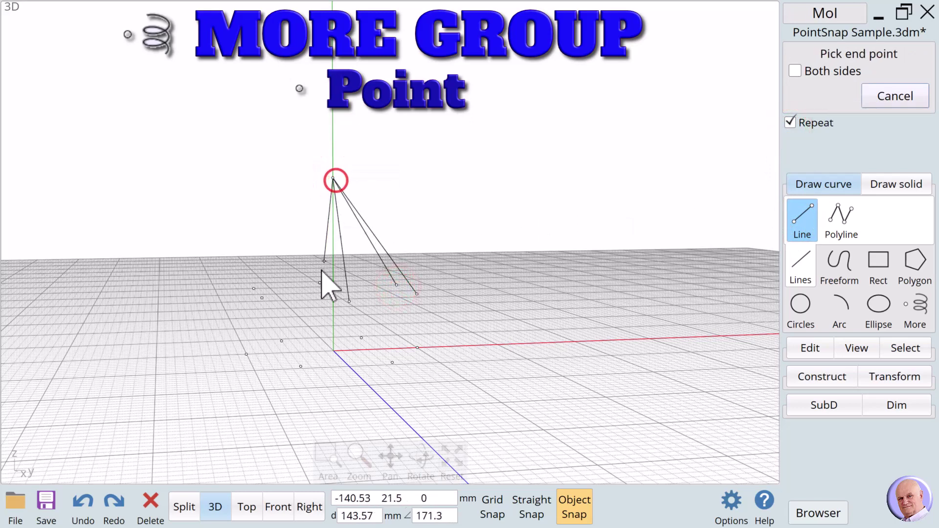
left_click(320, 285)
left_click(333, 178)
left_click(255, 289)
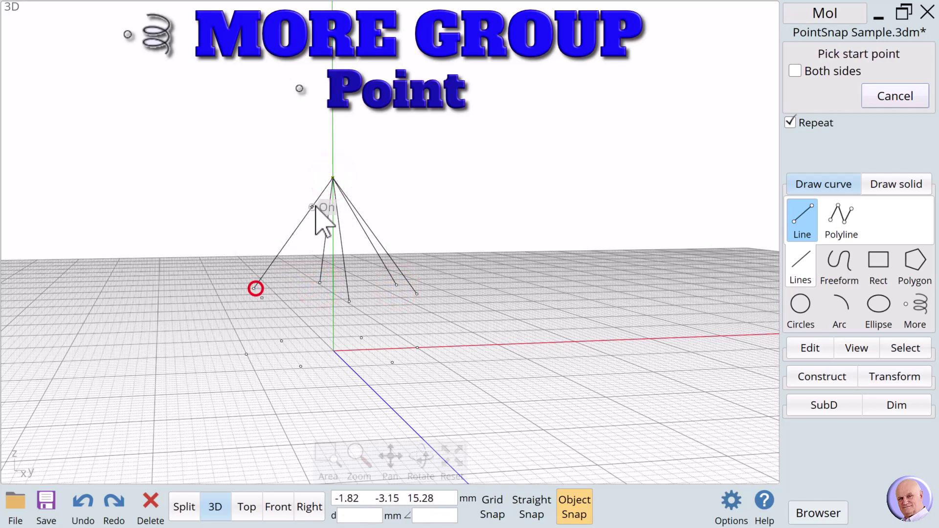
left_click(333, 179)
left_click(263, 297)
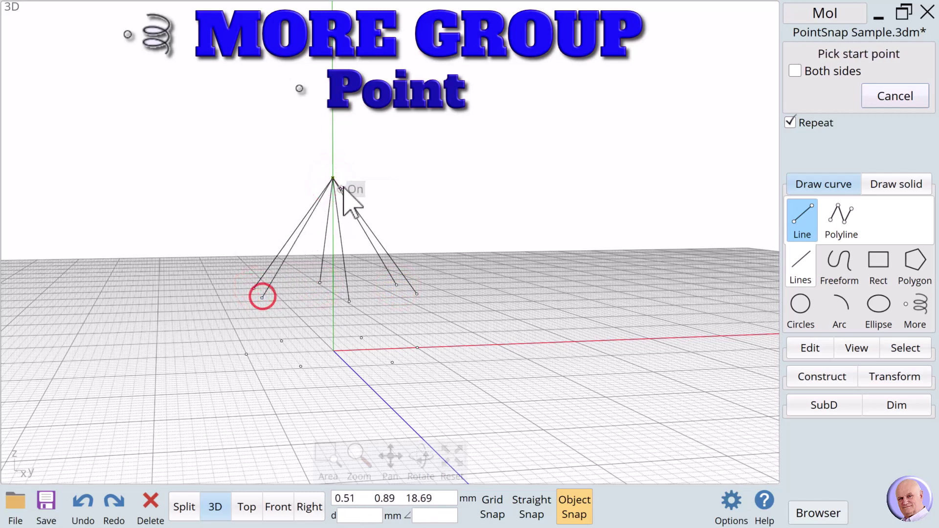
left_click(333, 179)
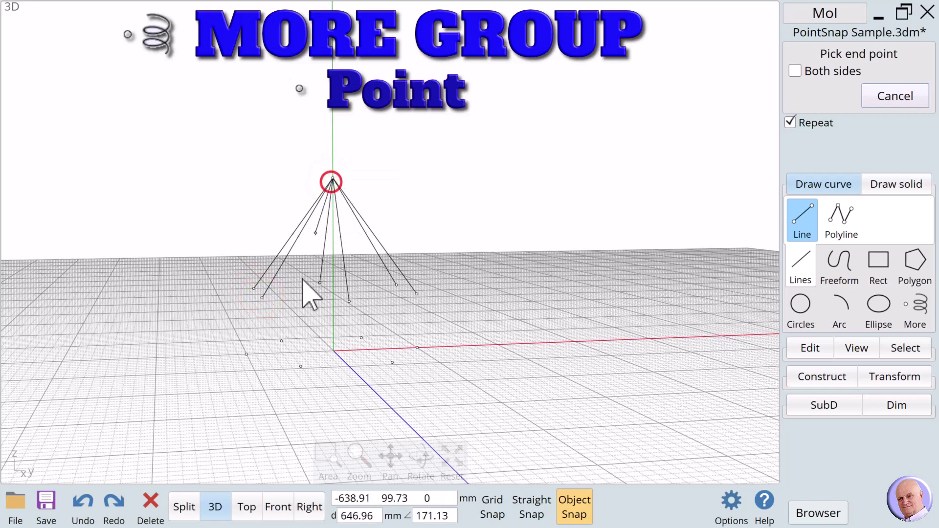
left_click(282, 341)
Draw the last five peak-to-ring lines, completing the twelve-spoke fan.
left_click(333, 179)
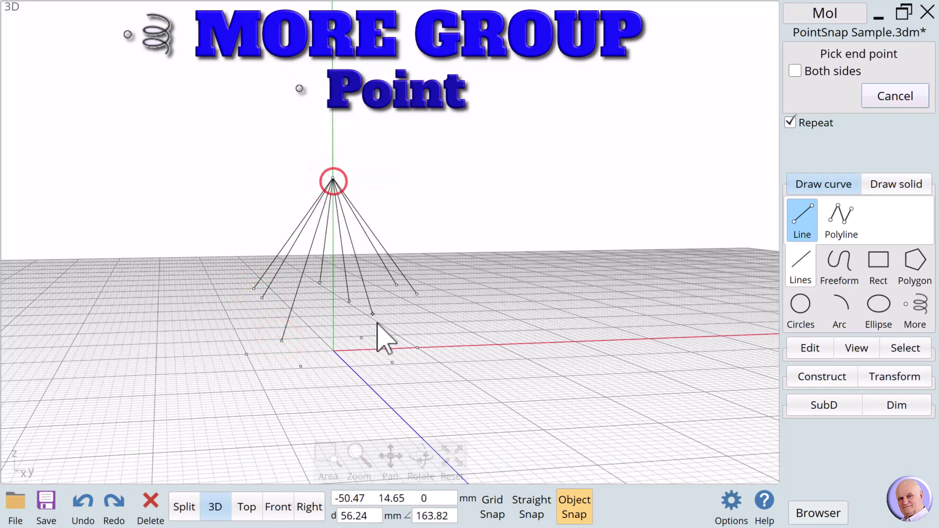
left_click(361, 339)
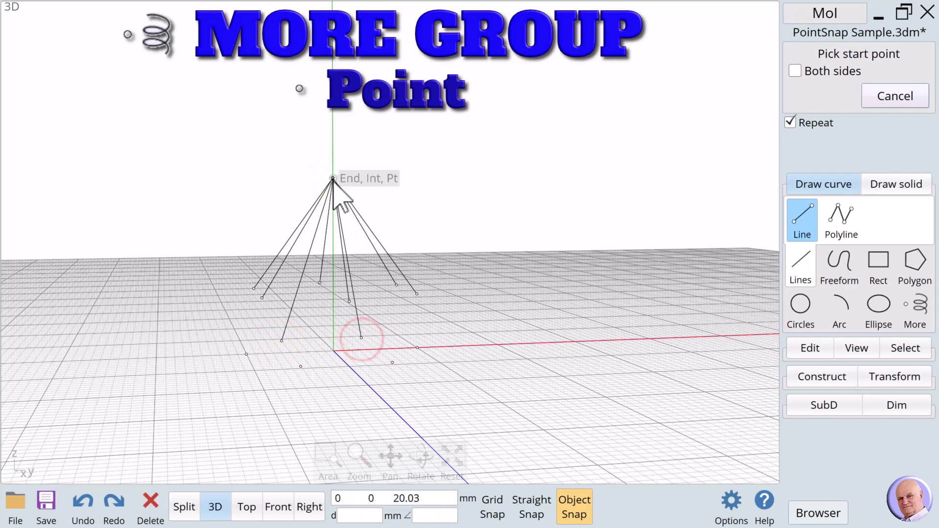
left_click(333, 179)
left_click(392, 362)
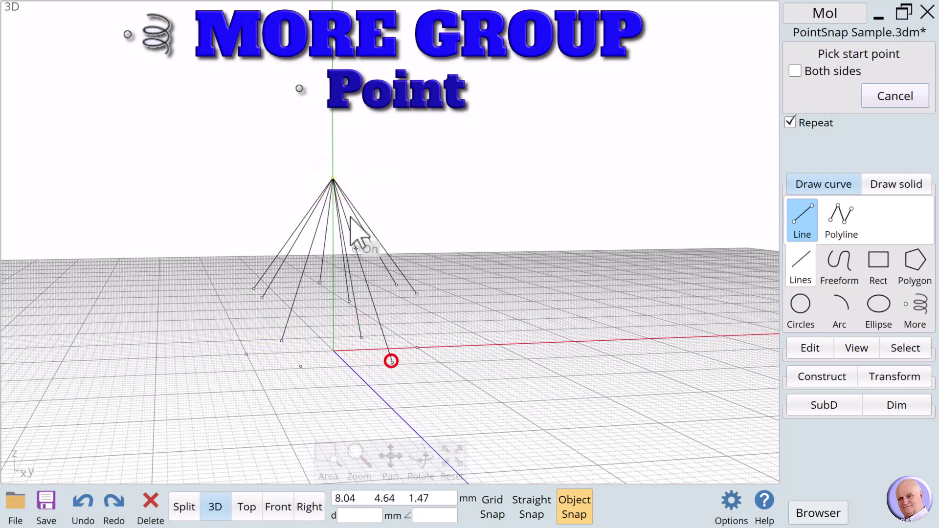
left_click(333, 179)
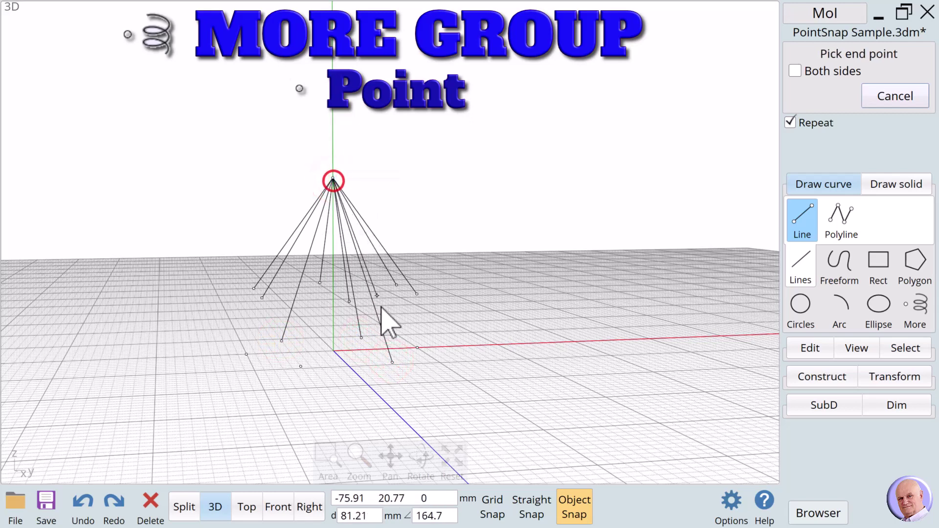
left_click(417, 347)
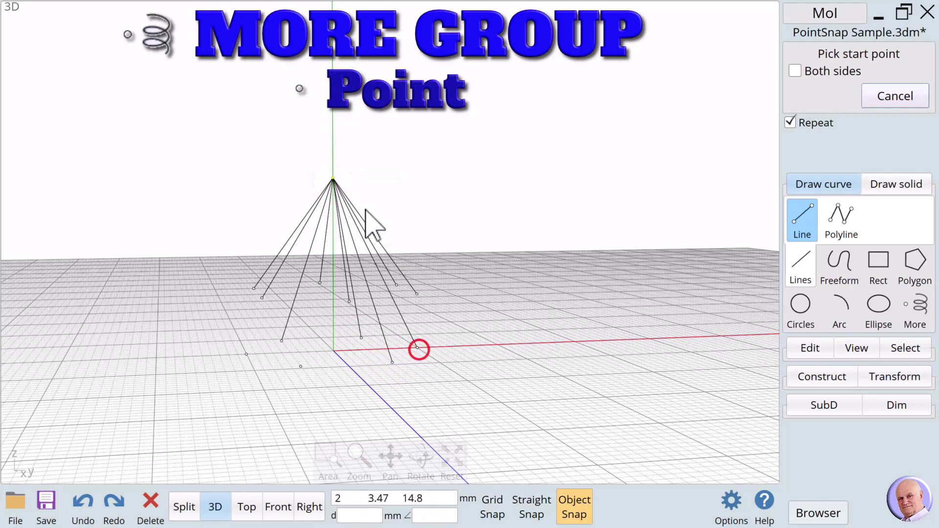
left_click(332, 180)
left_click(302, 364)
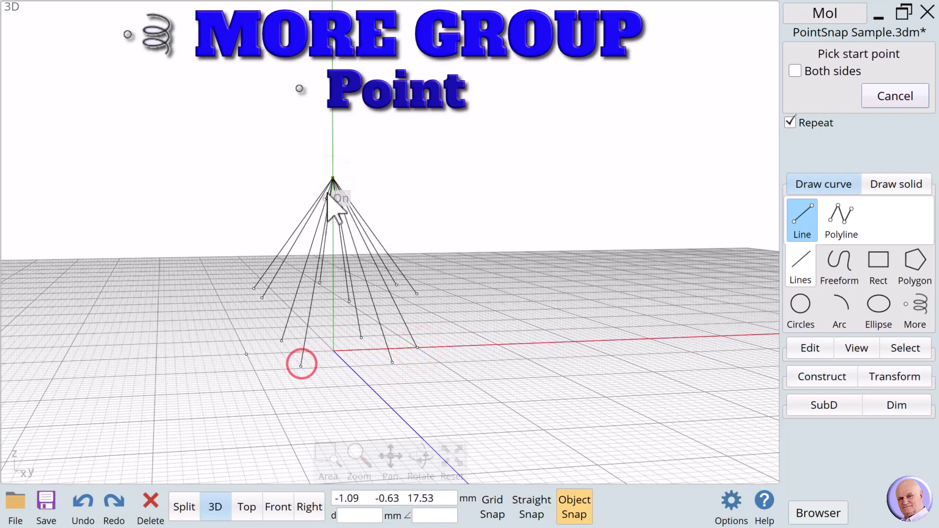
left_click(333, 179)
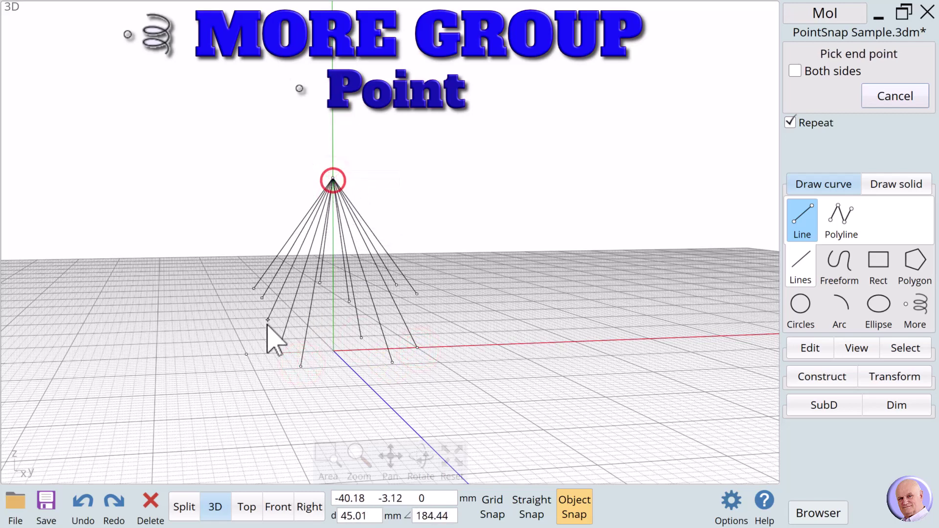
left_click(246, 355)
mouse_move(424, 463)
left_mouse_down()
mouse_move(416, 458)
mouse_move(424, 467)
left_mouse_up()
Switch to the Top view, stop the Line command and clear the selection.
left_click(249, 508)
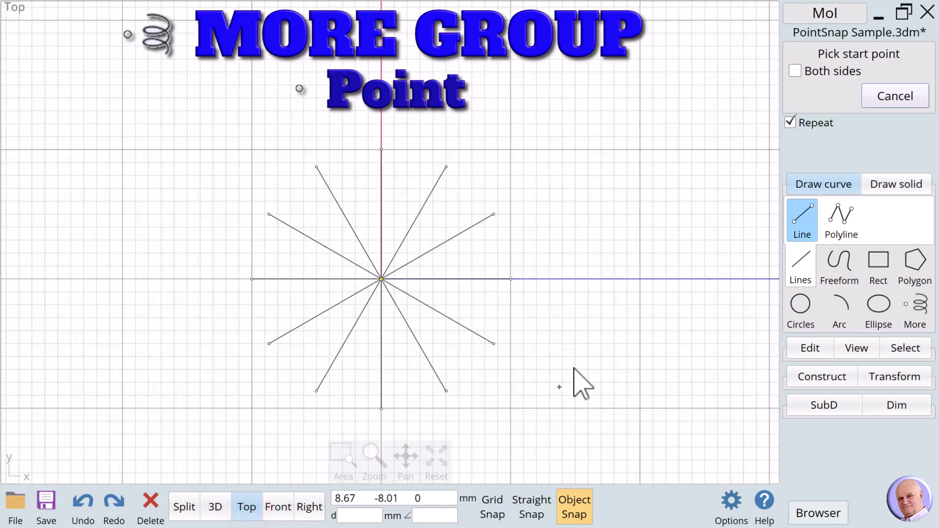
left_click(885, 98)
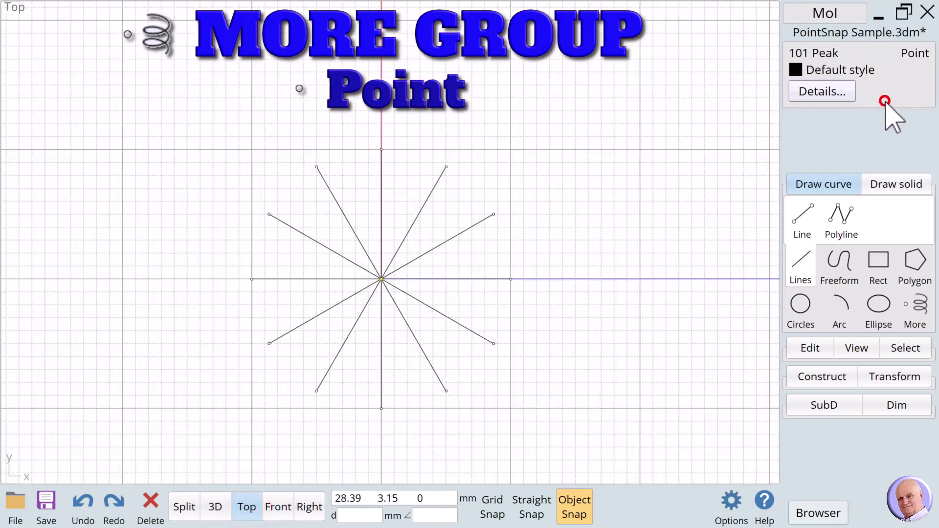
left_click(687, 156)
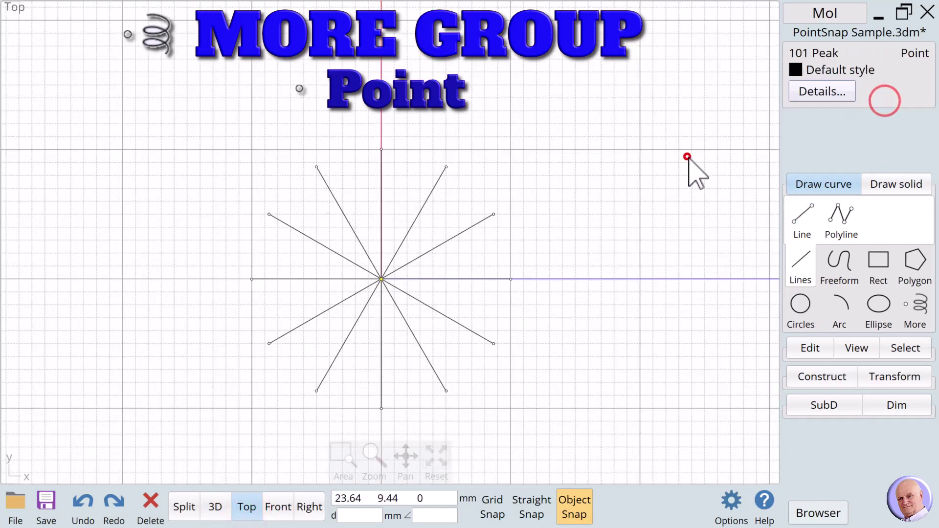
Select the star lines one by one and loft a surface through them.
left_click(383, 207)
left_click(421, 203)
left_click(452, 235)
left_click(473, 279)
left_click(460, 325)
left_click(421, 350)
left_click(382, 373)
left_click(341, 347)
left_click(306, 322)
left_click(320, 242)
left_click(354, 230)
left_click(807, 375)
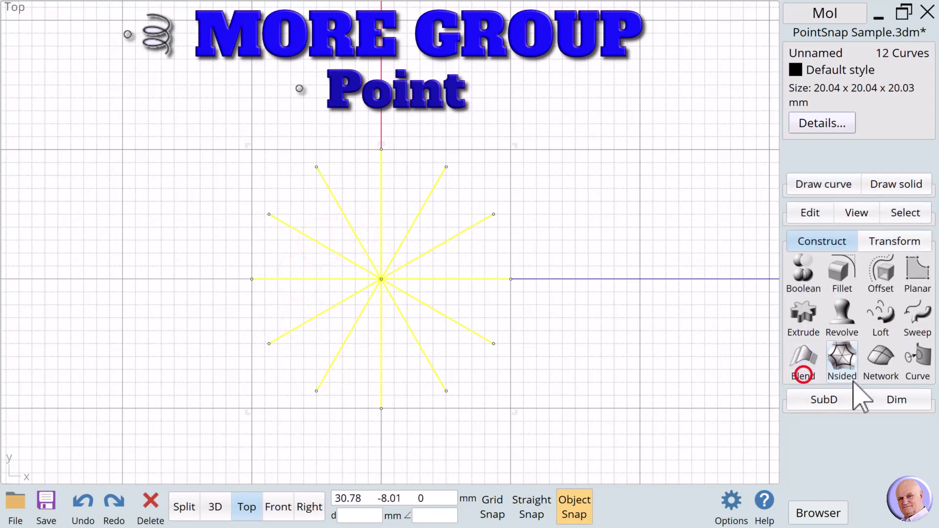
left_click(881, 319)
Make the loft Closed and orbit the 3D view to inspect the pleated star surface.
left_click(794, 112)
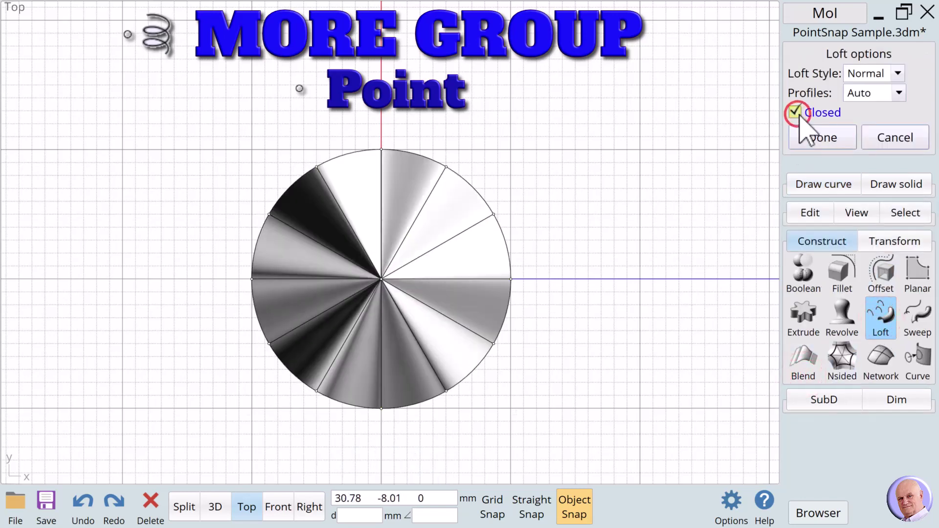
left_click(215, 506)
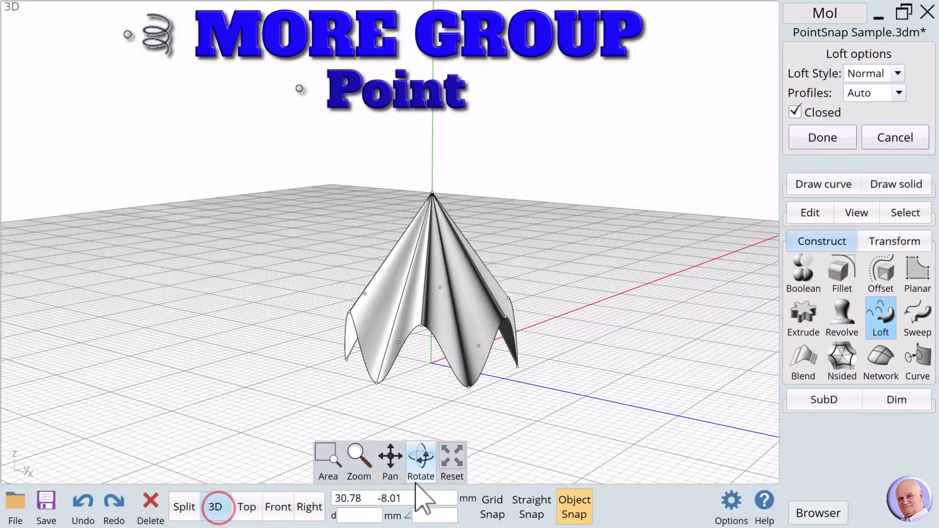
mouse_move(417, 467)
left_mouse_down()
mouse_move(420, 494)
mouse_move(417, 464)
mouse_move(419, 482)
mouse_move(420, 473)
left_mouse_up()
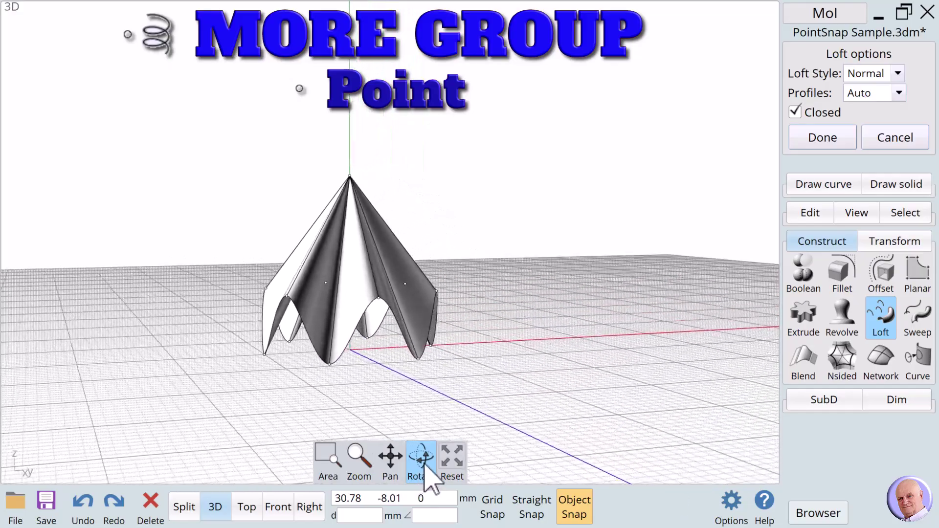
mouse_move(423, 466)
left_mouse_down()
mouse_move(408, 464)
mouse_move(421, 471)
left_mouse_up()
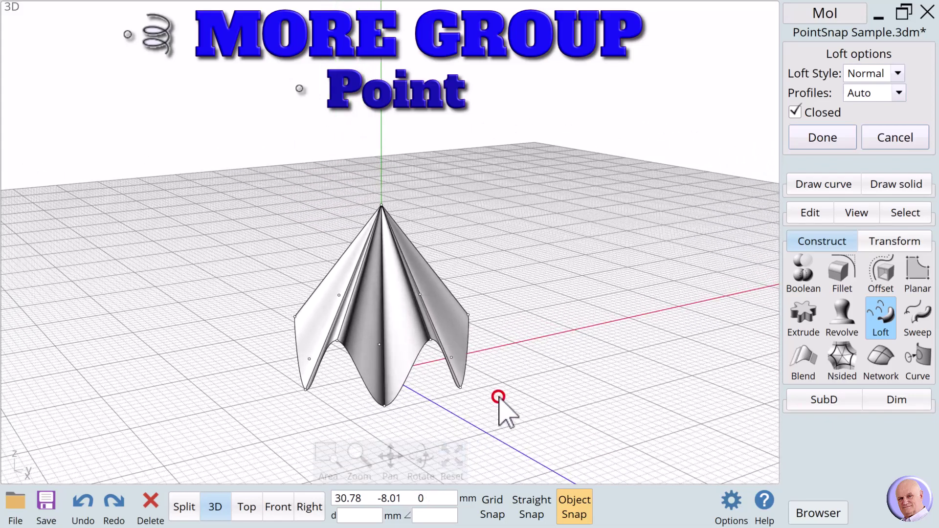
Finish the loft and select the resulting star surface.
left_click(816, 138)
left_click(587, 223)
left_click(400, 315)
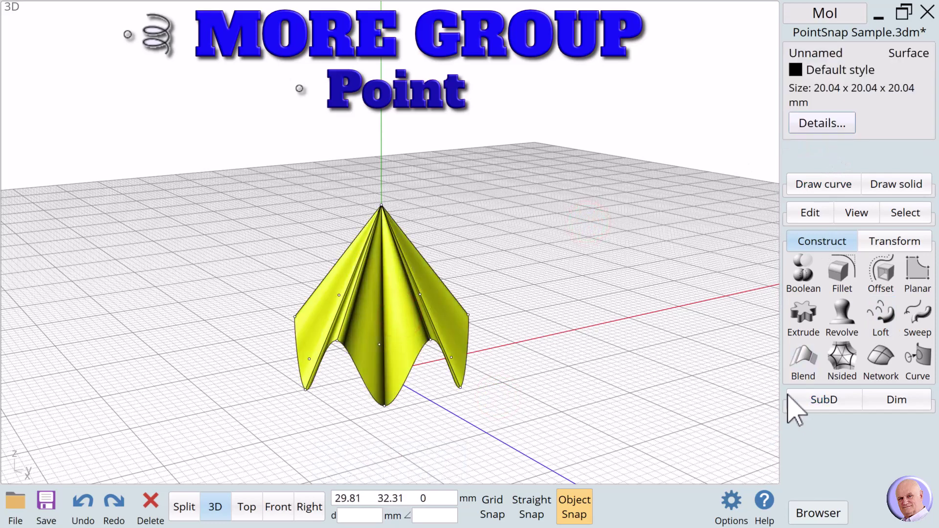
Extrude the surface by a distance of 2 and orbit around the thickened shape.
left_click(801, 319)
left_click(853, 73)
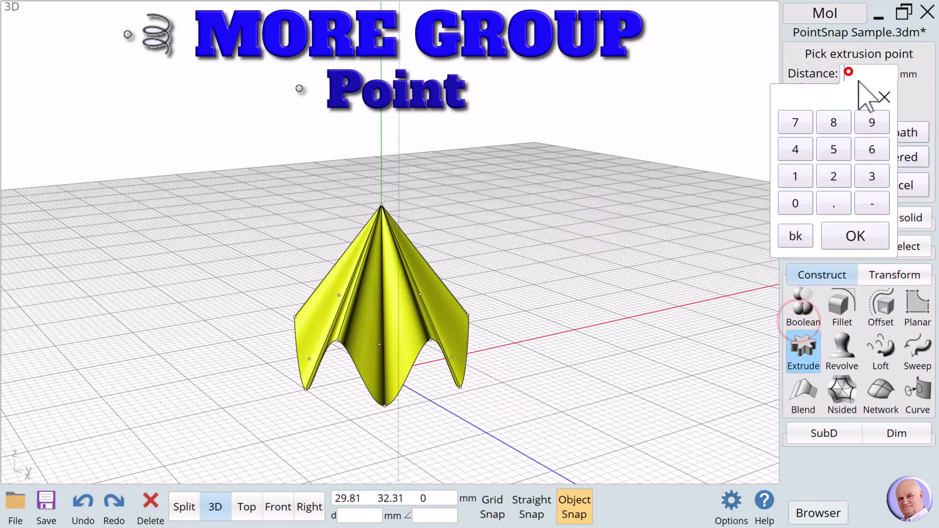
left_click(835, 179)
left_click(851, 227)
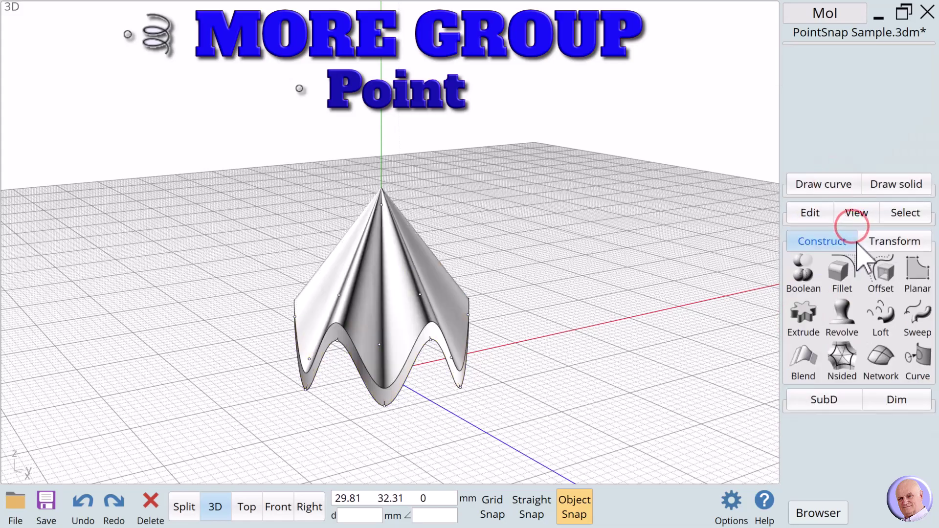
left_click(552, 266)
mouse_move(417, 461)
mouse_move(418, 461)
left_mouse_down()
mouse_move(431, 481)
mouse_move(437, 467)
mouse_move(413, 460)
left_mouse_up()
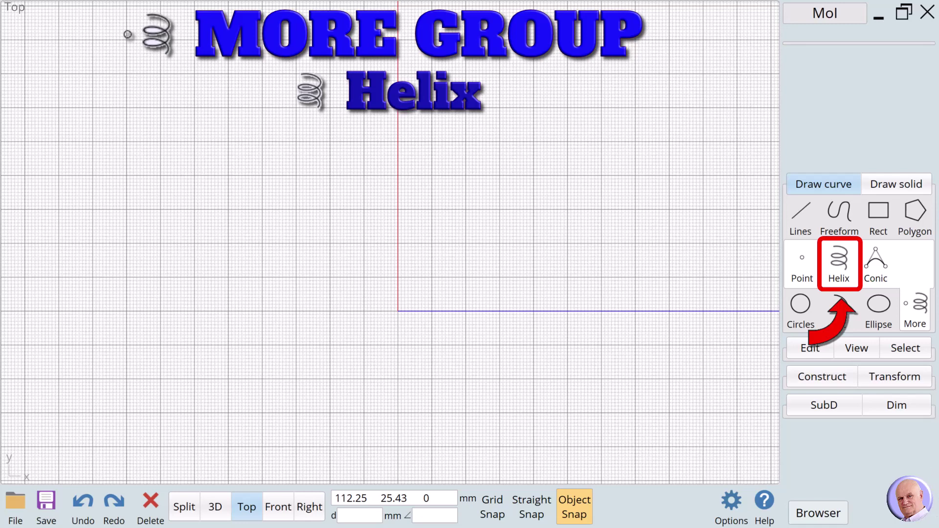
Start the Helix command from the More curve tools.
left_click(839, 263)
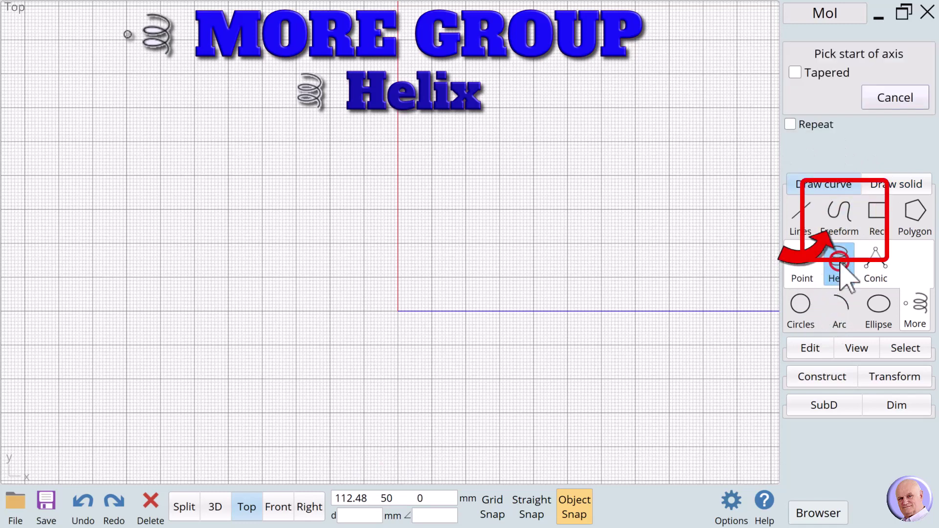
Anchor the helix axis at the origin as a flat spiral with a 10 mm start radius.
left_click(399, 311)
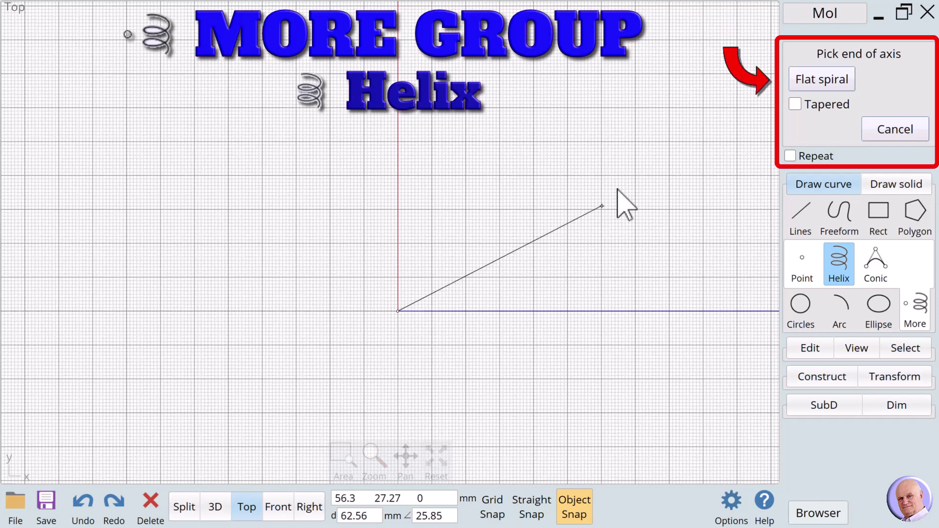
left_click(821, 81)
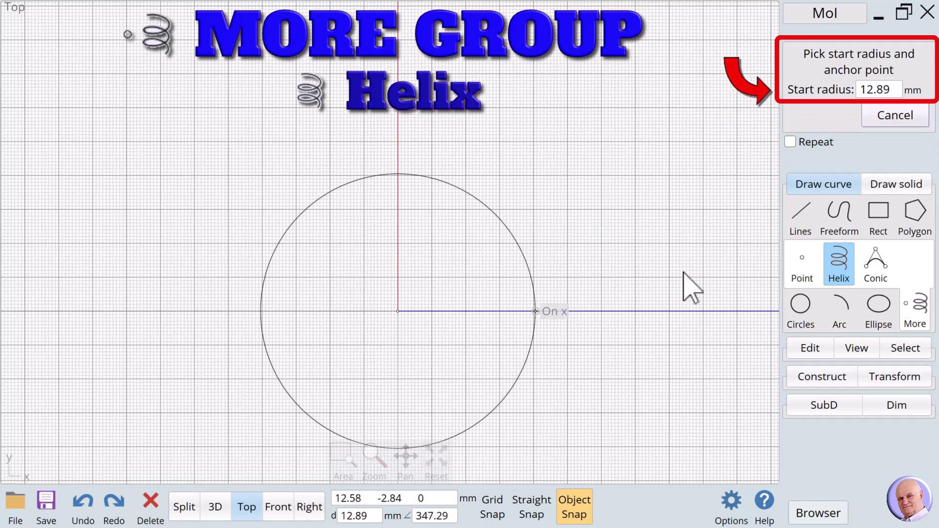
left_click(871, 89)
left_click(803, 190)
left_click(803, 216)
left_click(856, 250)
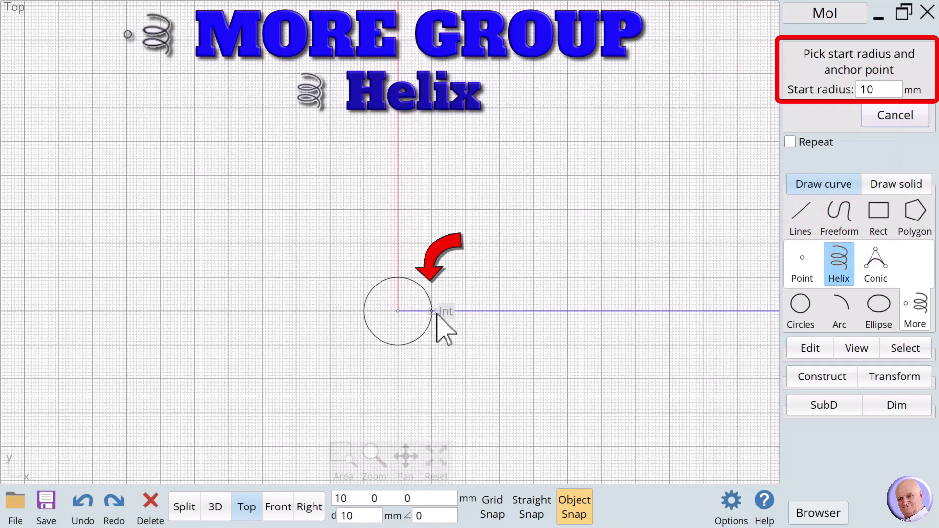
left_click(437, 313)
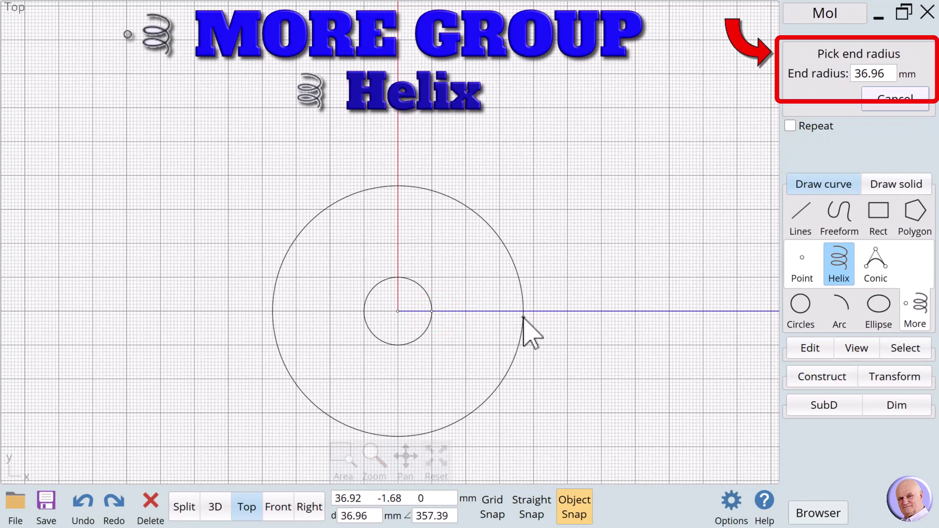
Set the spiral's end radius to 40 mm.
left_click(870, 73)
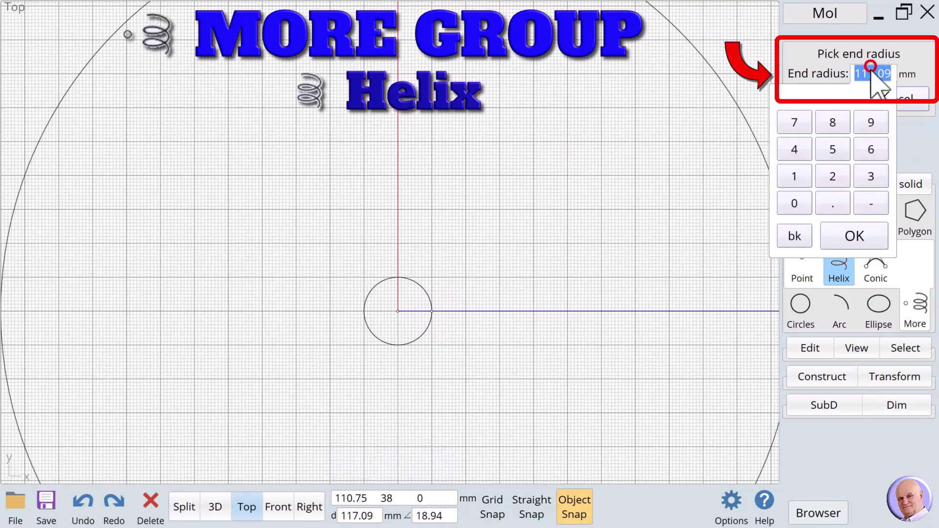
left_click(794, 149)
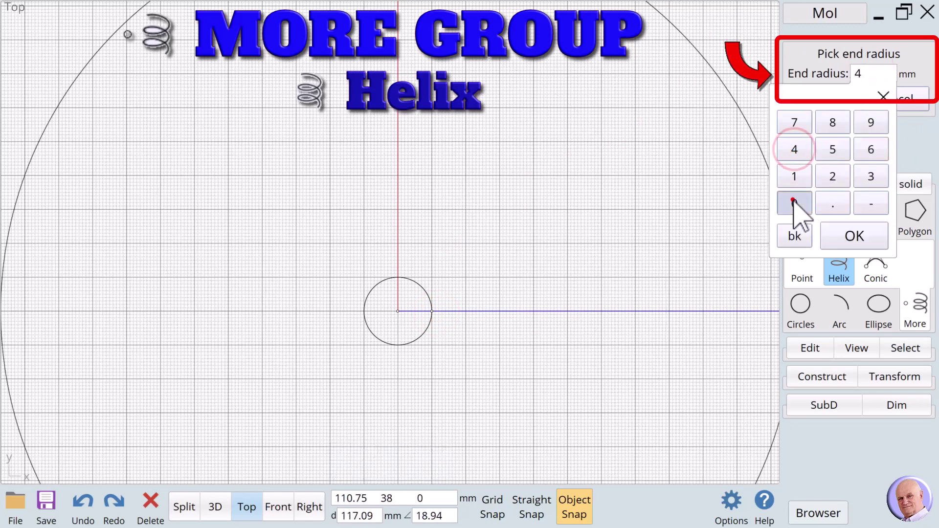
left_click(794, 203)
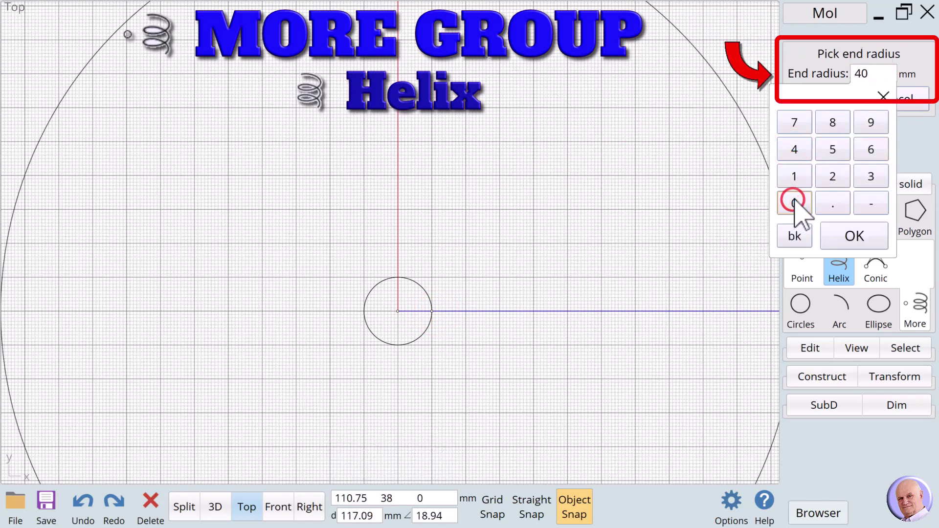
left_click(855, 236)
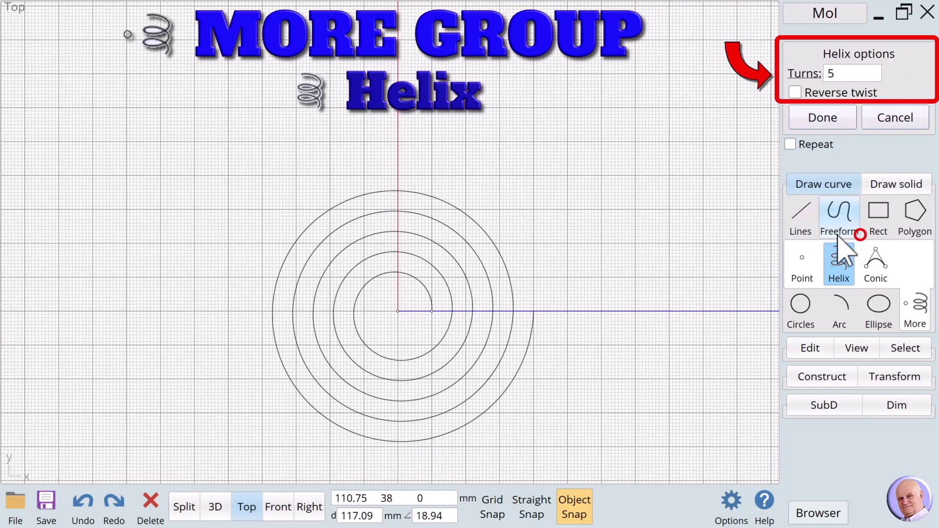
Preview the reversed twist, revert to the original direction, and finish the five-turn spiral.
left_click(794, 91)
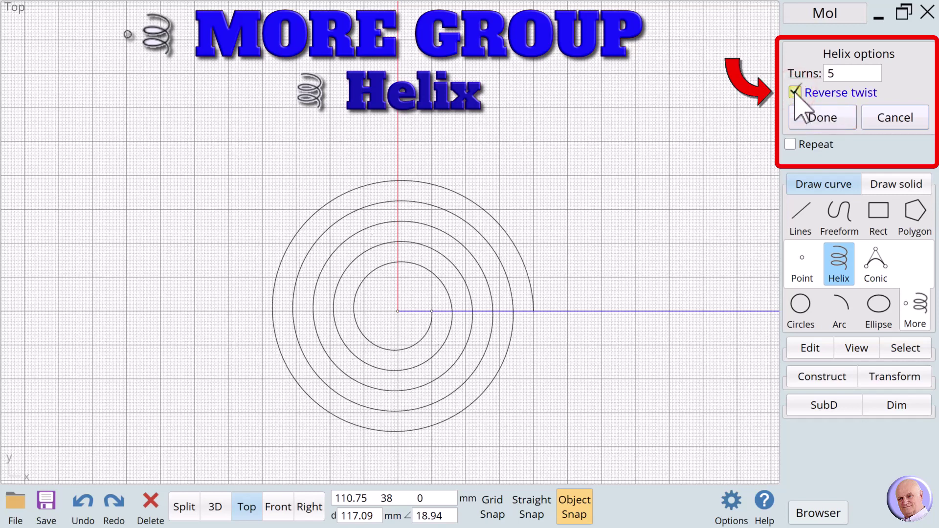
left_click(794, 92)
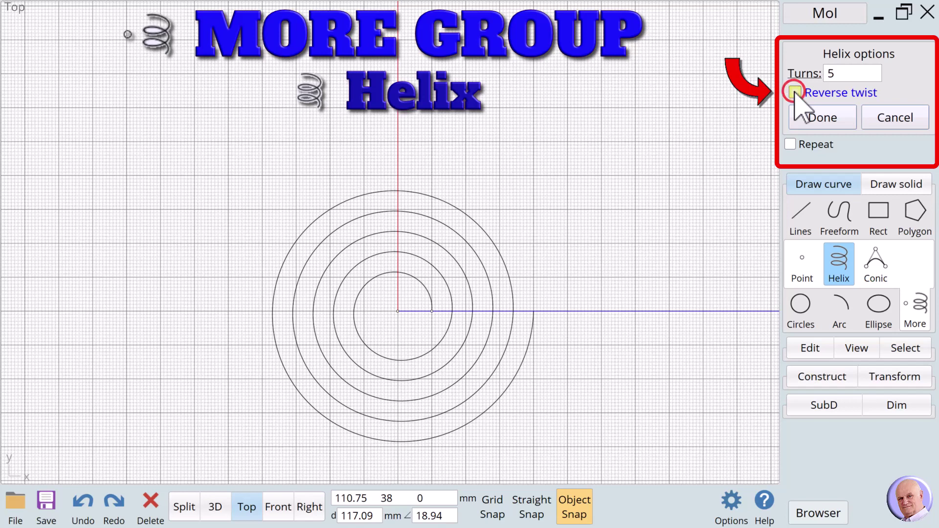
left_click(813, 117)
left_click(675, 141)
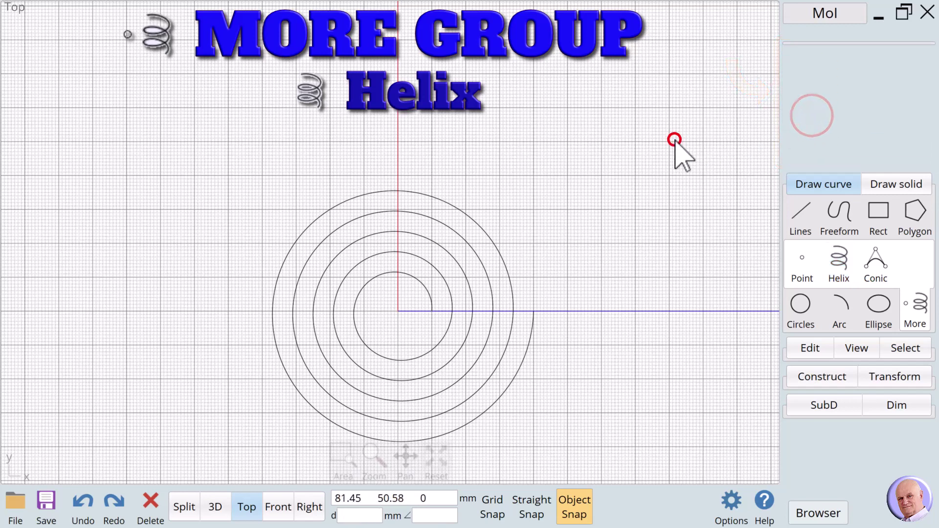
Draw a centre line along the x axis inside the spiral and a lead-out line from its outer end.
left_click(797, 219)
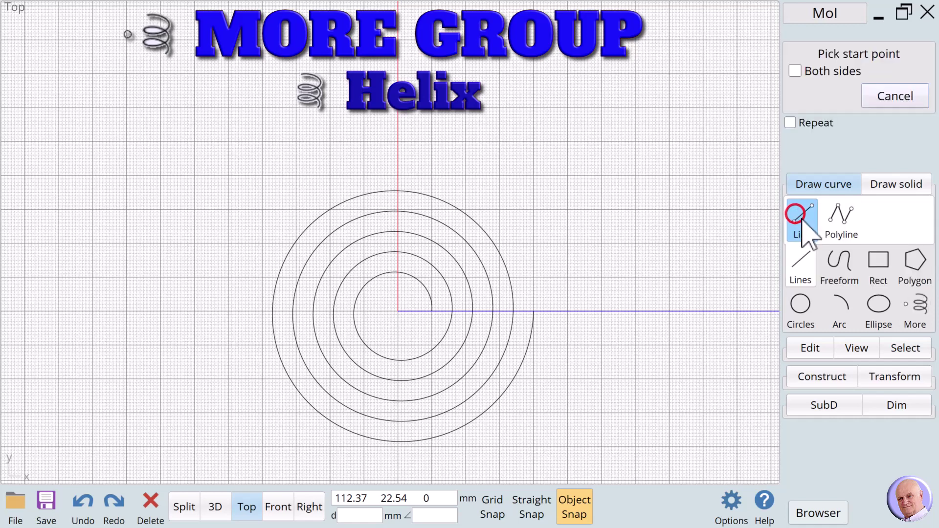
left_click(431, 311)
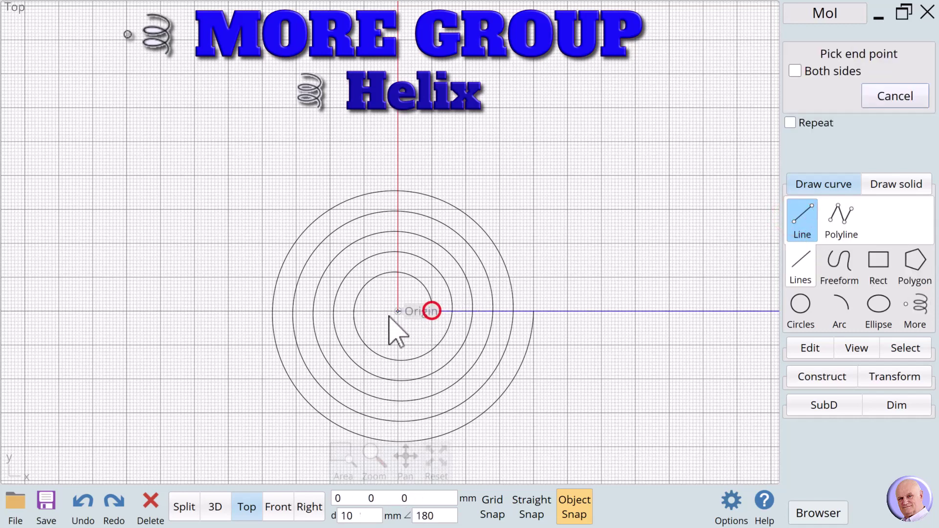
left_click(364, 311)
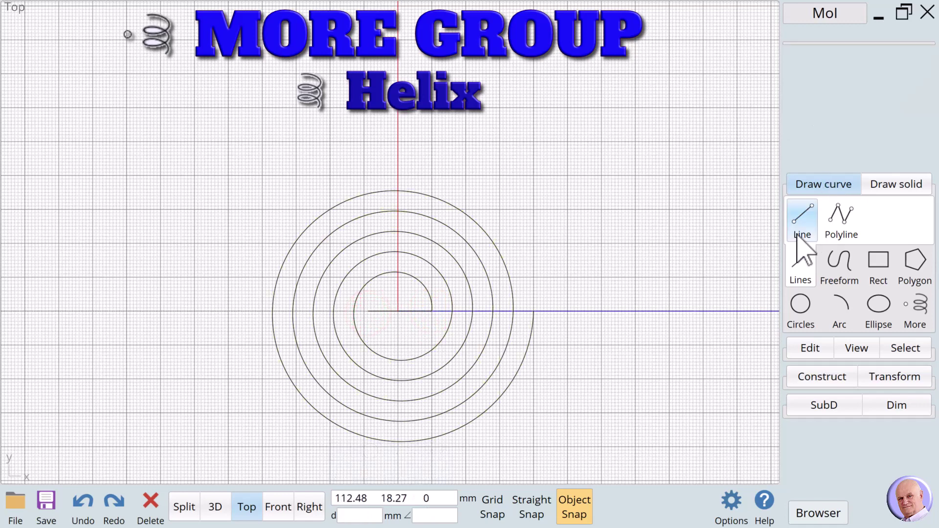
left_click(797, 234)
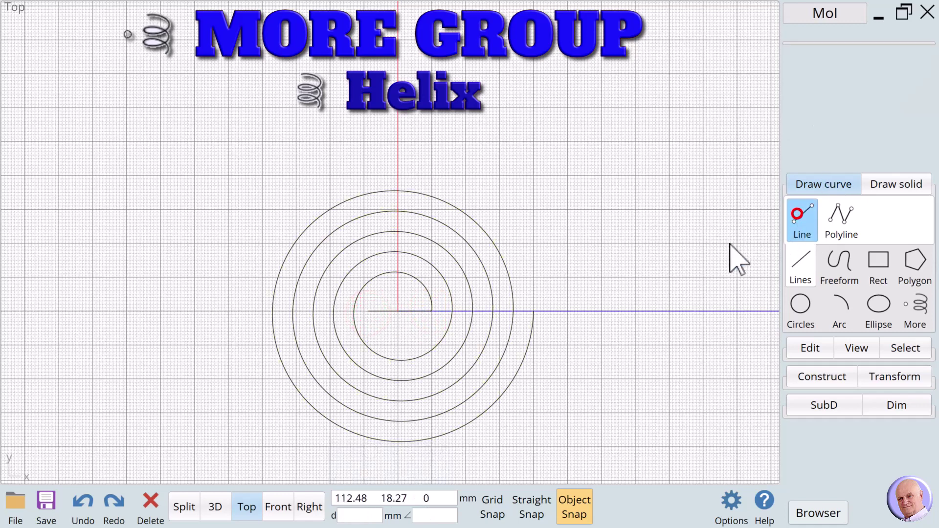
left_click(534, 311)
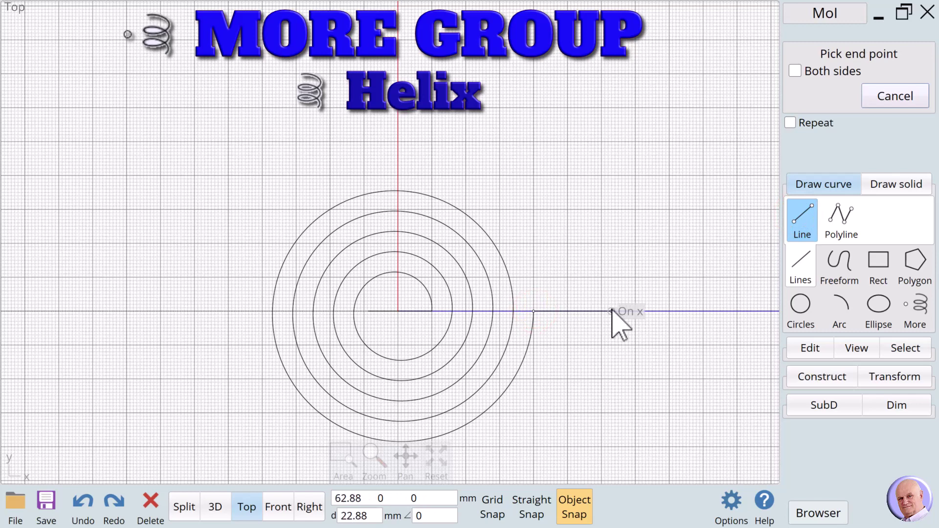
left_click(607, 309)
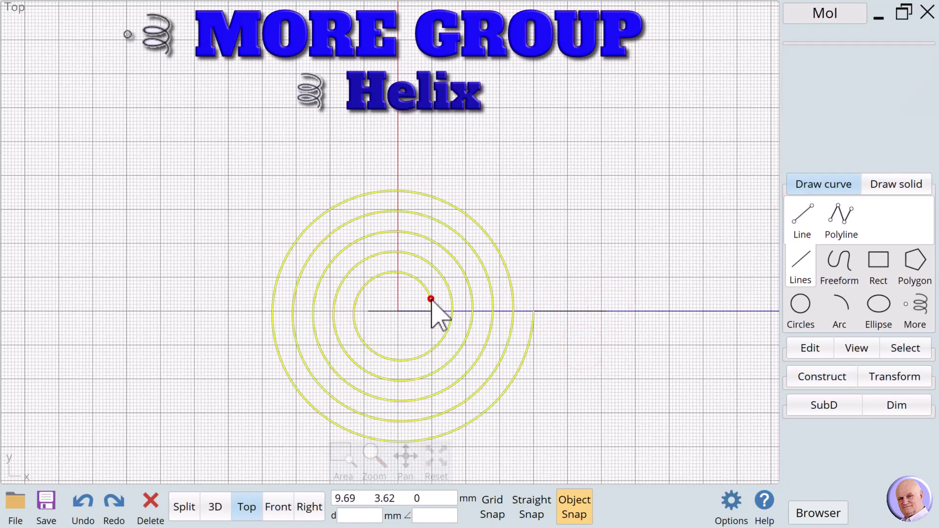
Join the spiral, centre line and right-hand lead-out line into a single curve.
left_click(413, 311)
left_click(415, 311)
left_click(564, 312)
left_click(810, 348)
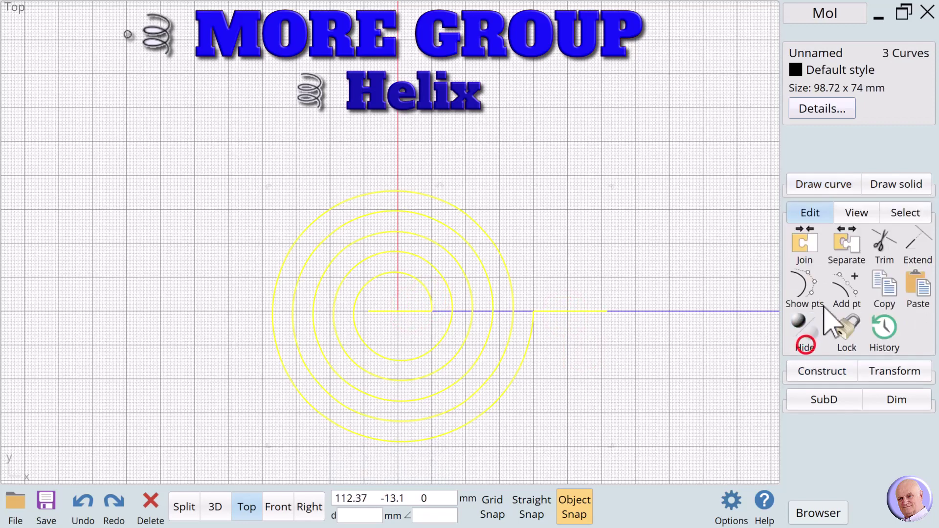
left_click(805, 249)
left_click(564, 251)
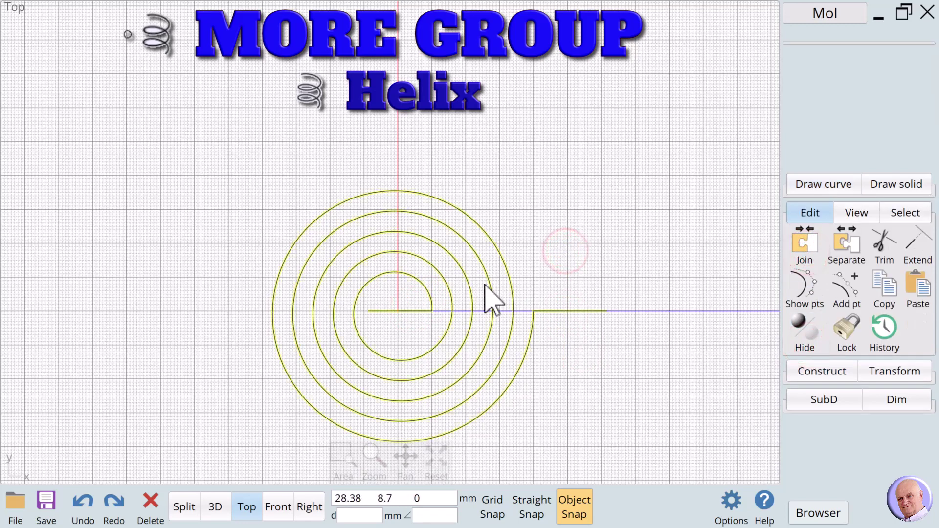
left_click(430, 299)
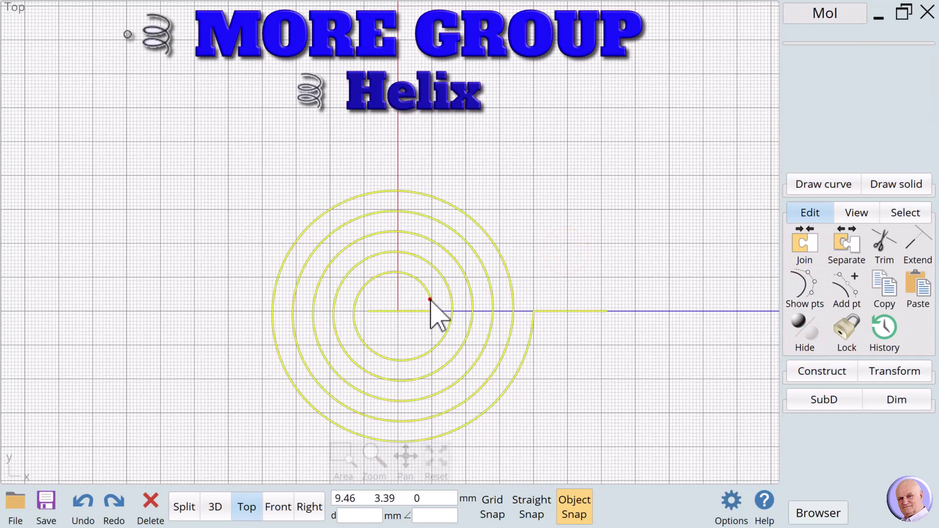
Fillet the spiral's inner corner with a 2 mm radius.
left_click(810, 372)
left_click(840, 272)
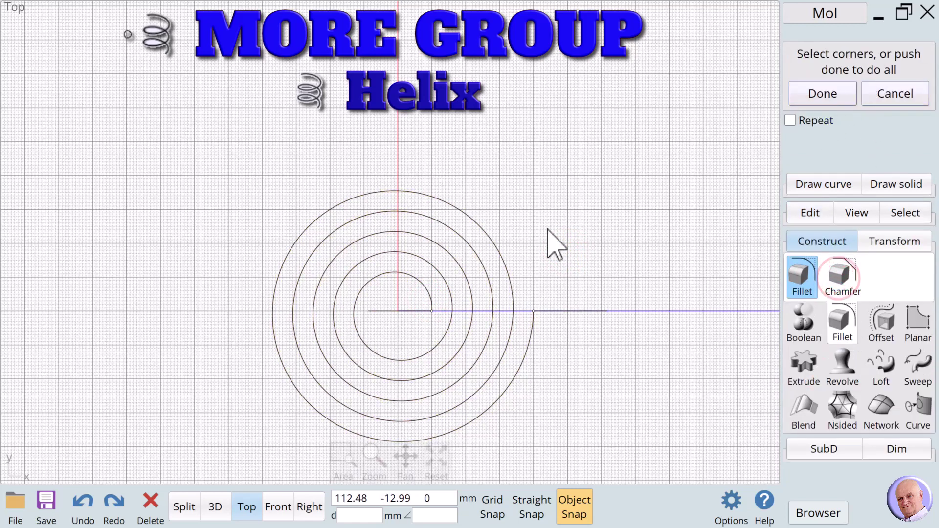
left_click(841, 94)
left_click(845, 74)
left_click(823, 176)
left_click(840, 235)
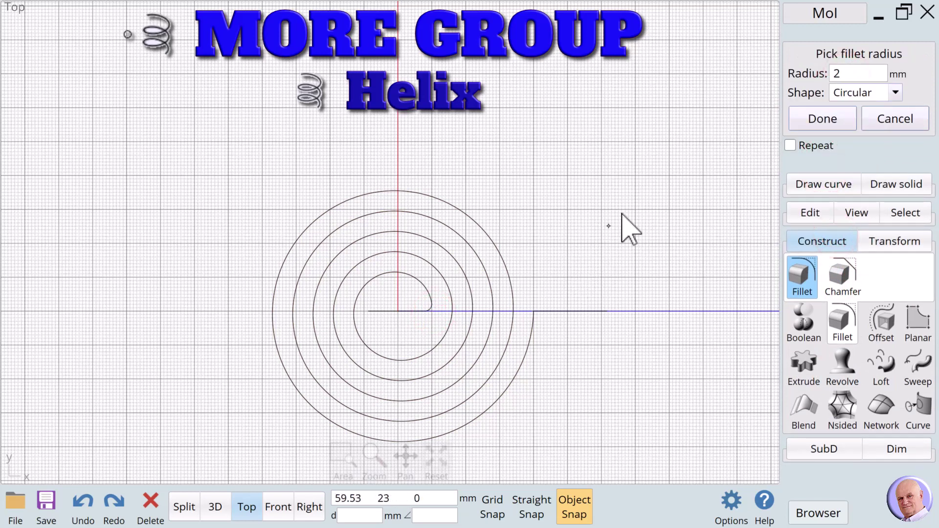
left_click(830, 117)
left_click(635, 186)
Fillet the outer lead-out corner with a 4 mm radius.
left_click(567, 311)
left_click(801, 273)
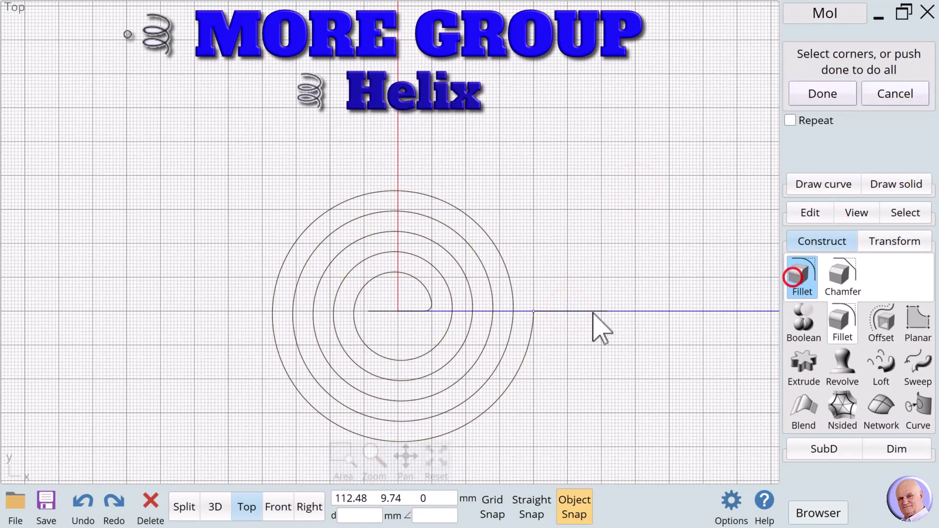
left_click(823, 93)
left_click(839, 75)
left_click(784, 150)
left_click(842, 236)
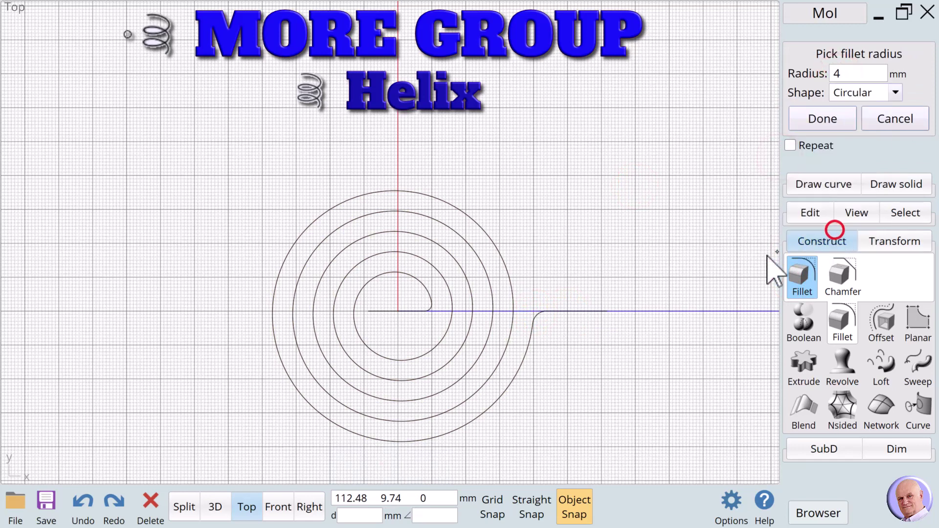
left_click(823, 118)
left_click(615, 190)
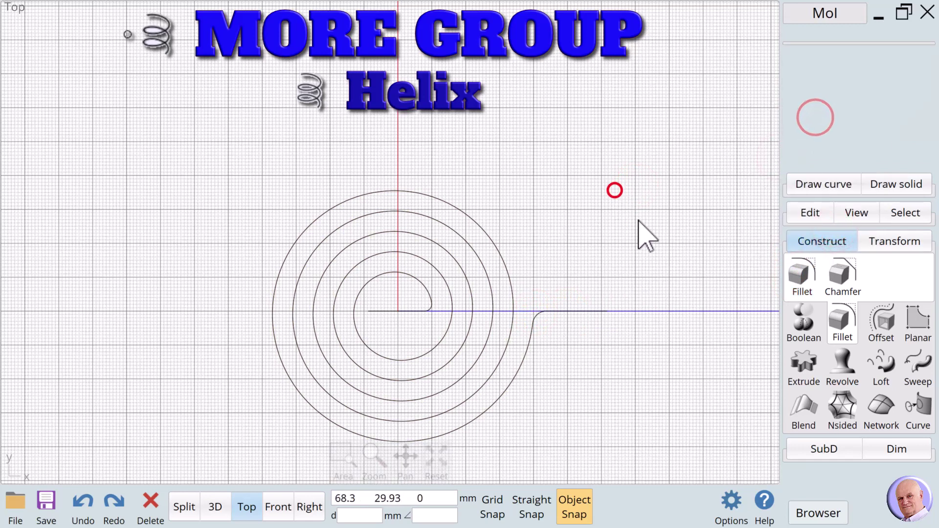
Offset the filleted spiral curve by 2 mm to one side.
left_click(566, 312)
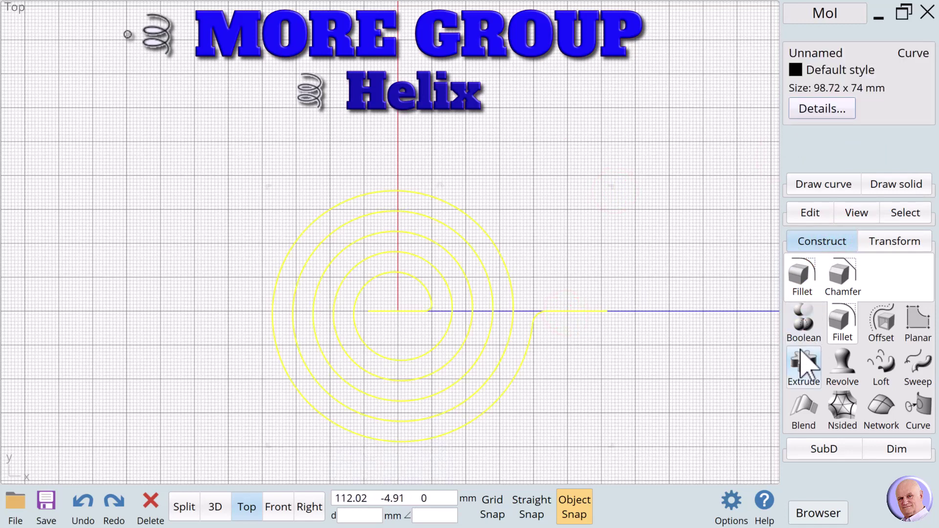
left_click(882, 322)
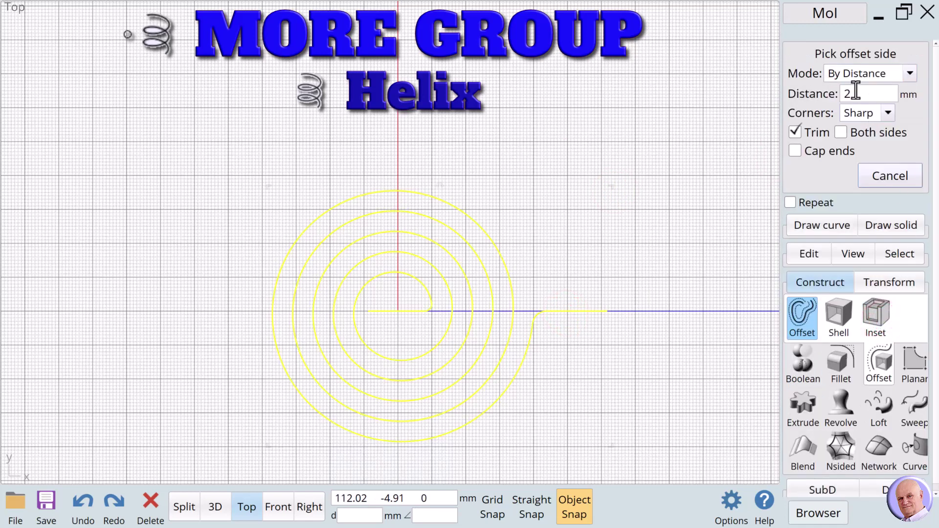
left_click(855, 93)
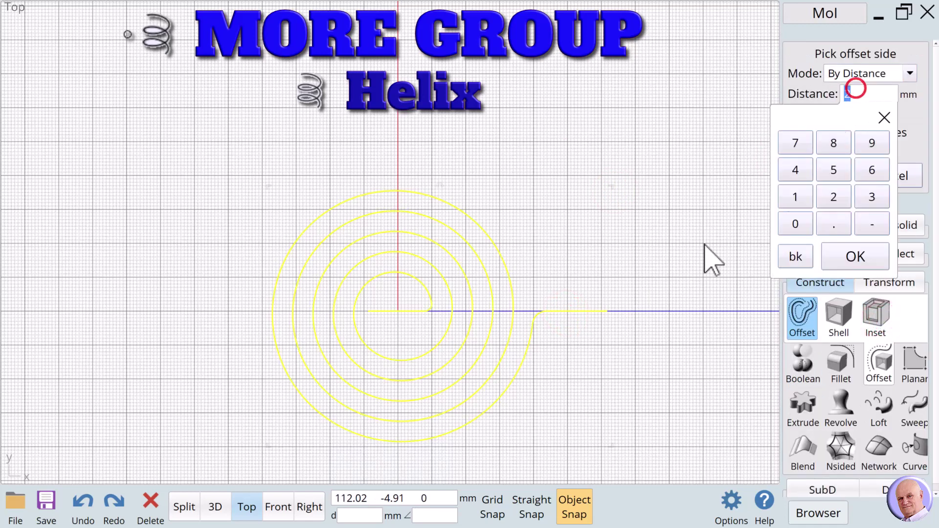
left_click(855, 249)
left_click(571, 354)
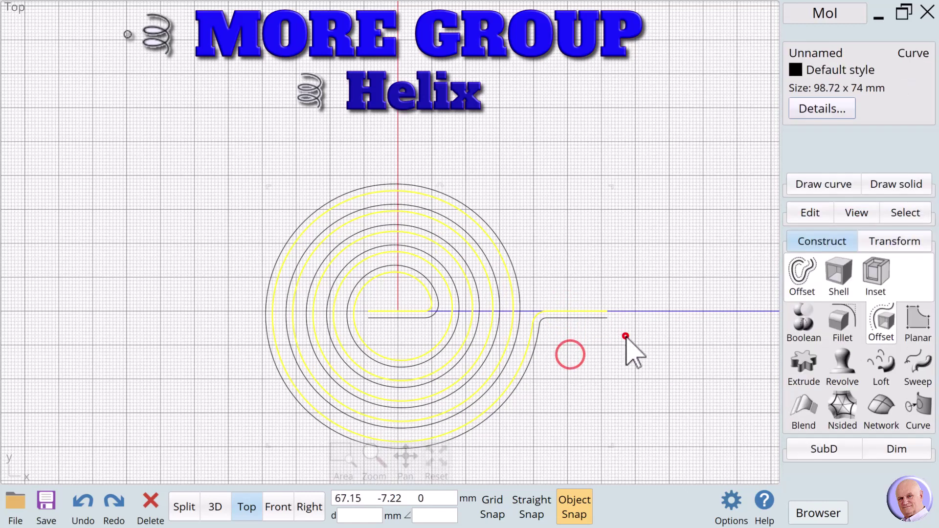
left_click(626, 336)
Close the inner and lead-out open ends with short straight lines.
left_click(808, 186)
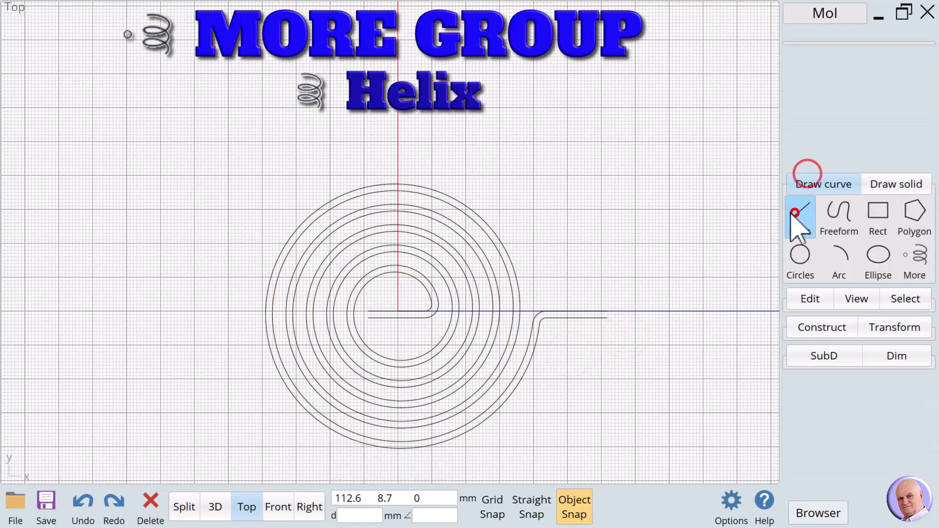
left_click(796, 214)
left_click(371, 311)
left_click(432, 317)
left_click(803, 213)
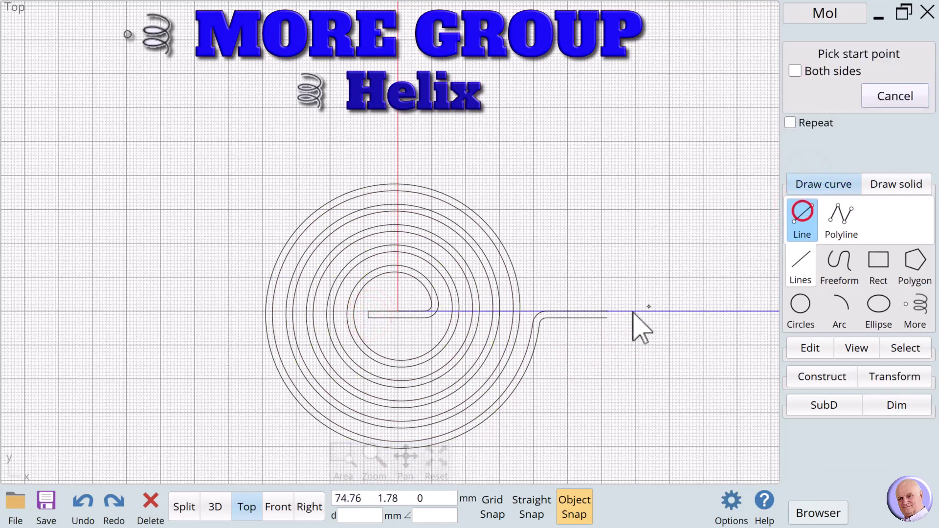
left_click(608, 315)
left_click(608, 314)
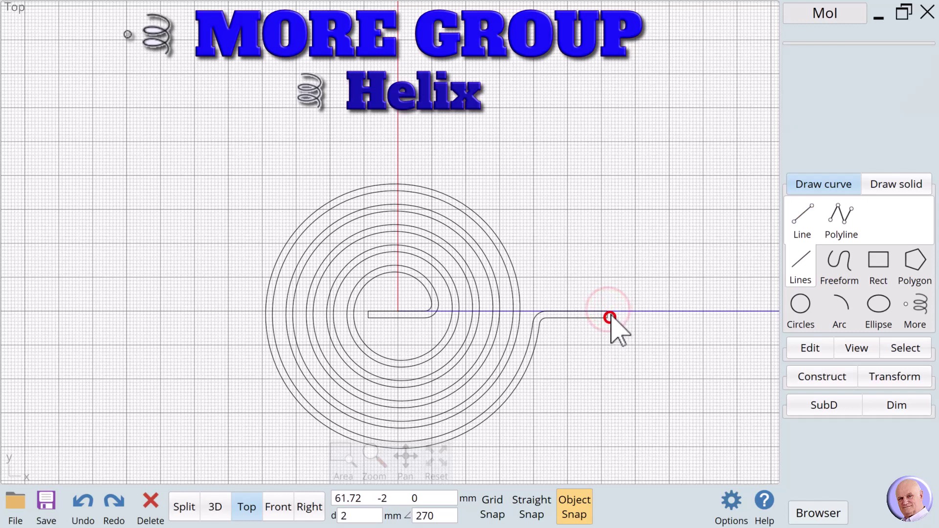
Join the spiral, its offset and both short end lines into one closed outline.
left_click(534, 344)
left_click(530, 335)
left_click(608, 315)
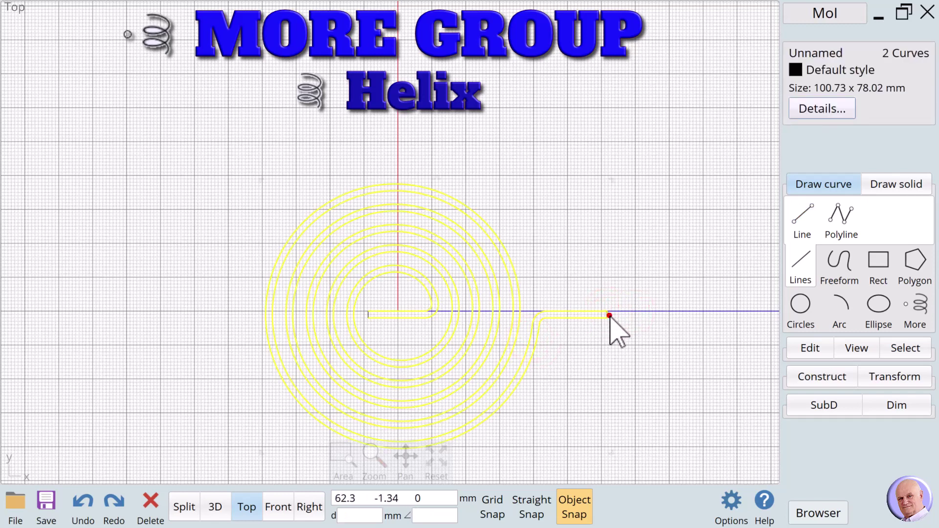
left_click(366, 314)
left_click(805, 348)
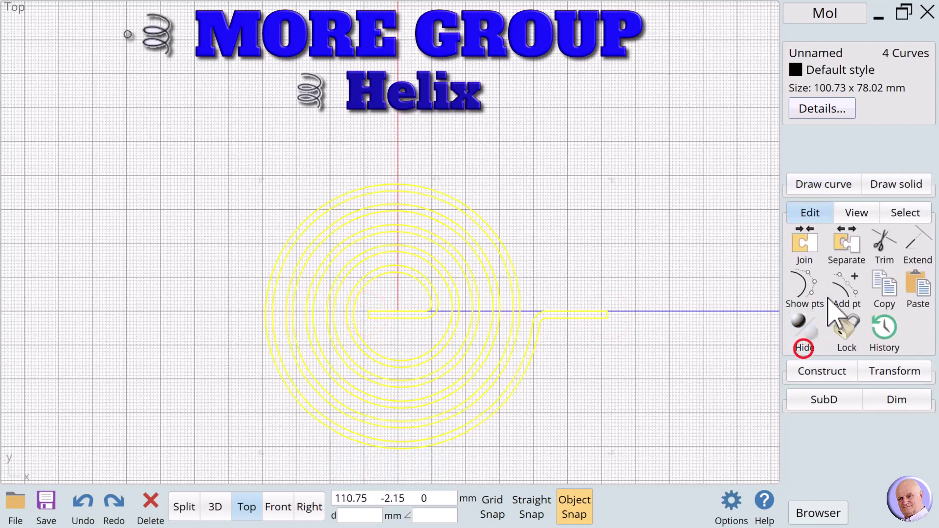
left_click(803, 243)
left_click(613, 230)
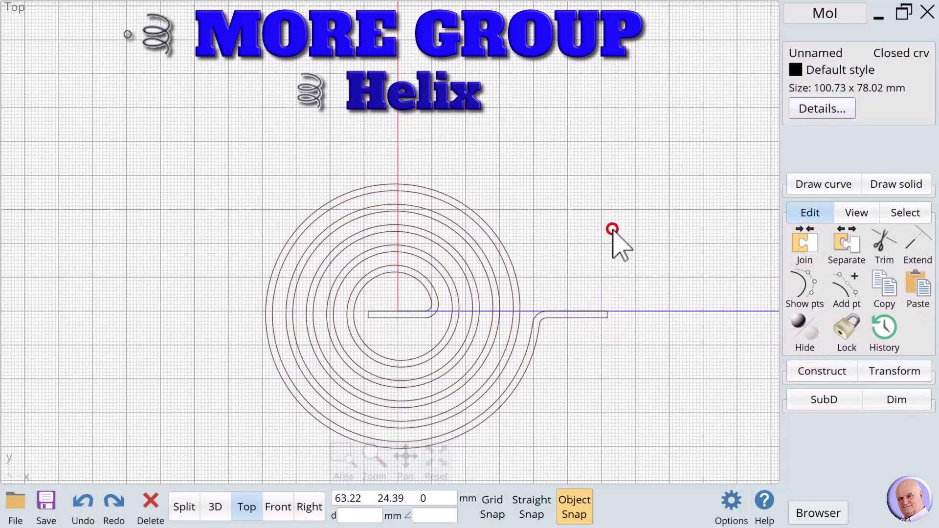
left_click(583, 319)
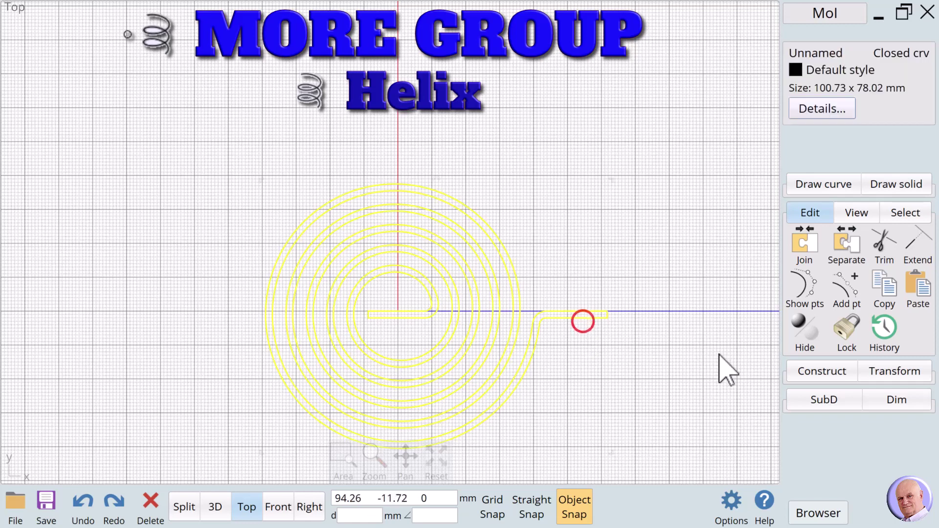
Extrude the closed spiral outline 10 mm and orbit the solid strip in the 3D view.
left_click(823, 371)
left_click(799, 318)
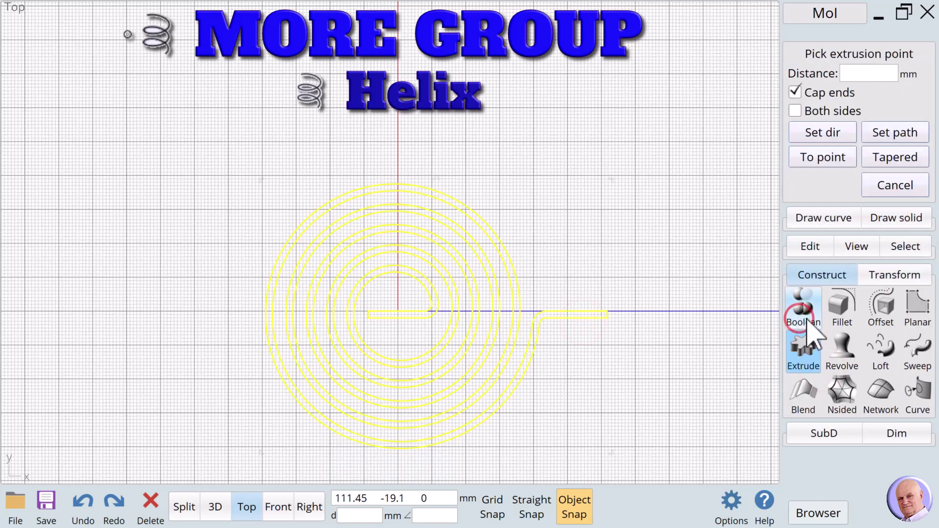
left_click(859, 72)
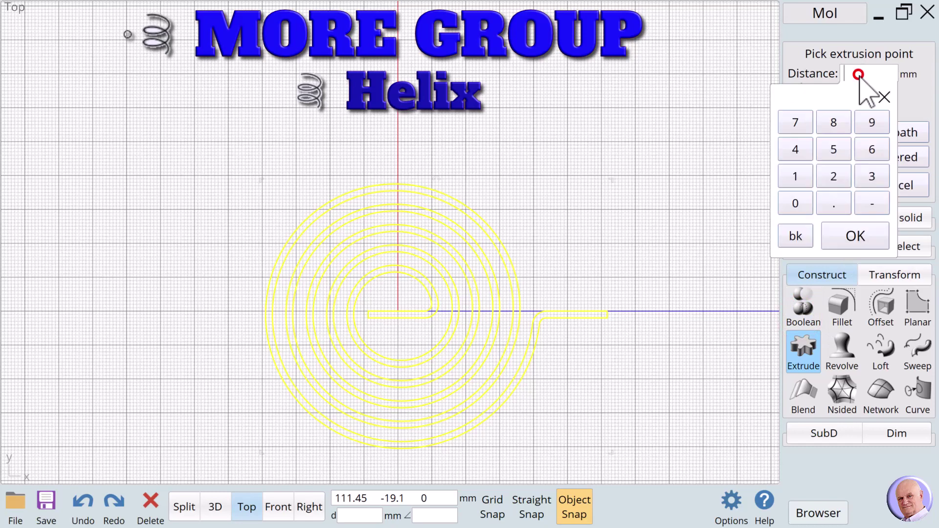
left_click(795, 176)
left_click(801, 202)
left_click(855, 237)
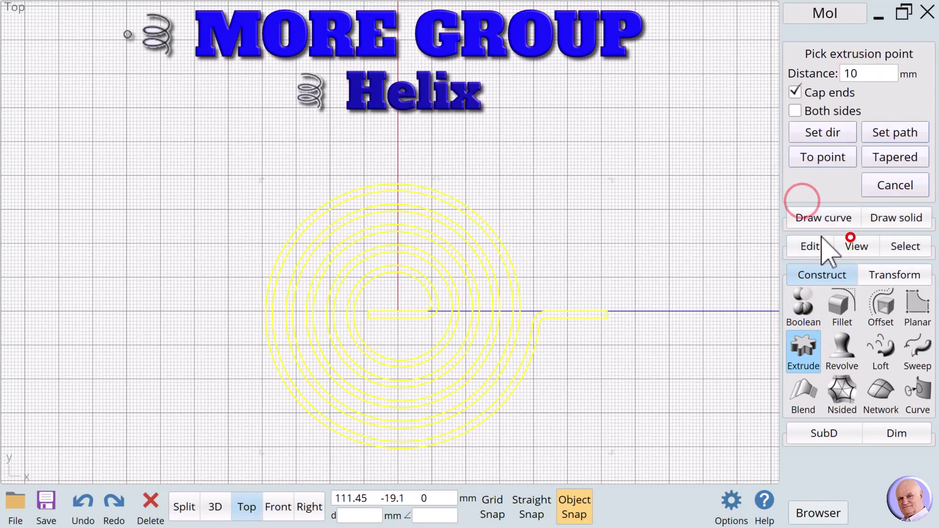
left_click(600, 222)
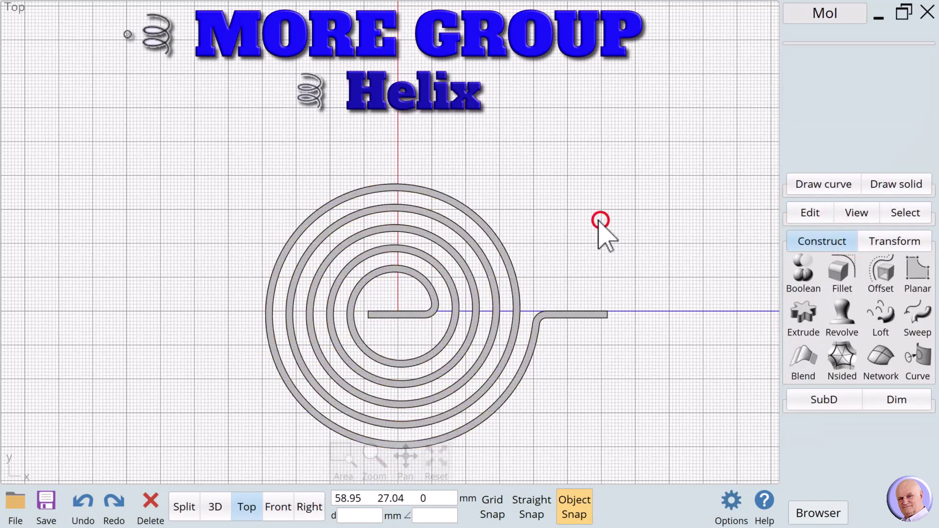
left_click(216, 506)
left_click_drag(426, 466, 371, 477)
Start a helix with its vertical axis running from the origin straight up.
left_click(247, 507)
left_click(590, 375)
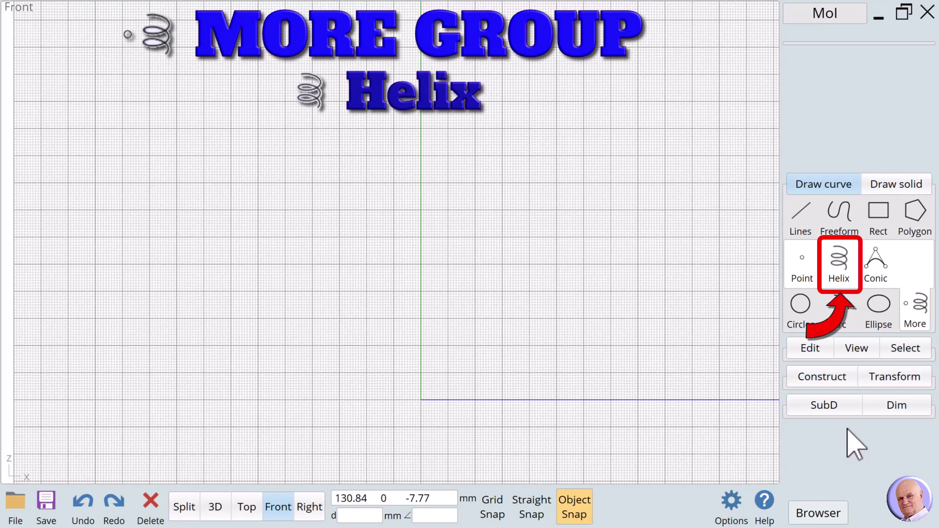
left_click(840, 270)
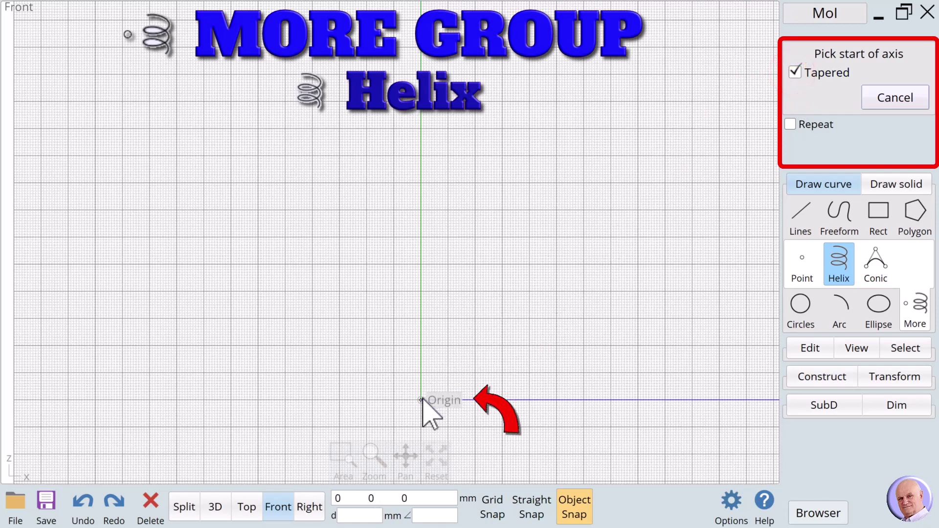
left_click(421, 400)
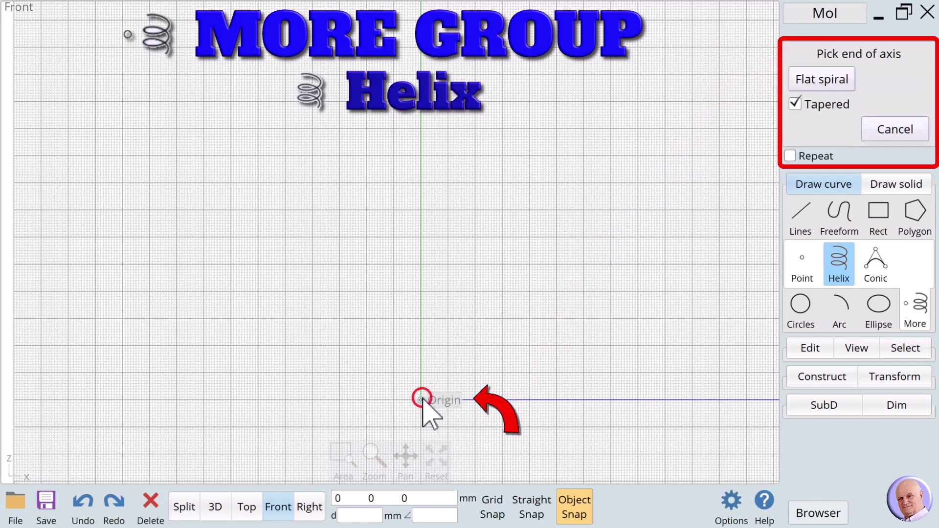
left_click(420, 184)
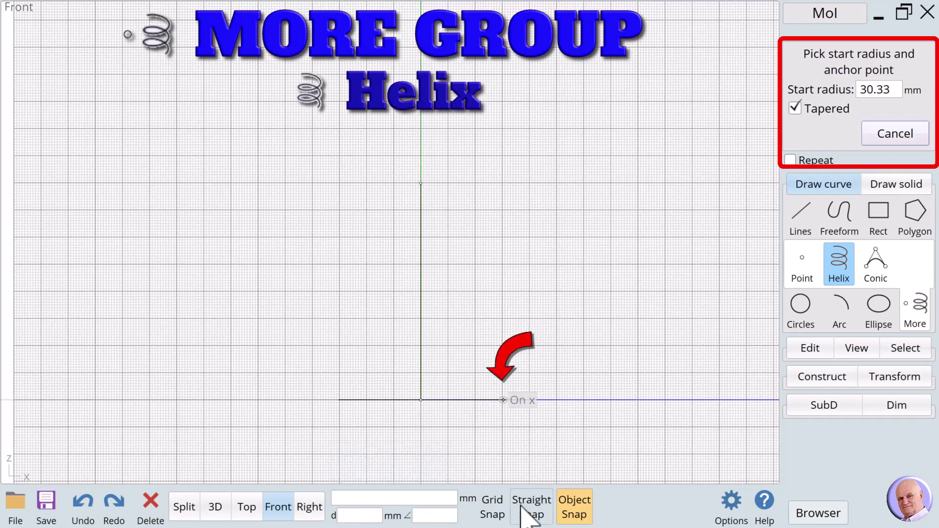
With grid snap on, give the helix a 30 mm start radius and a 15 mm end radius.
left_click(495, 511)
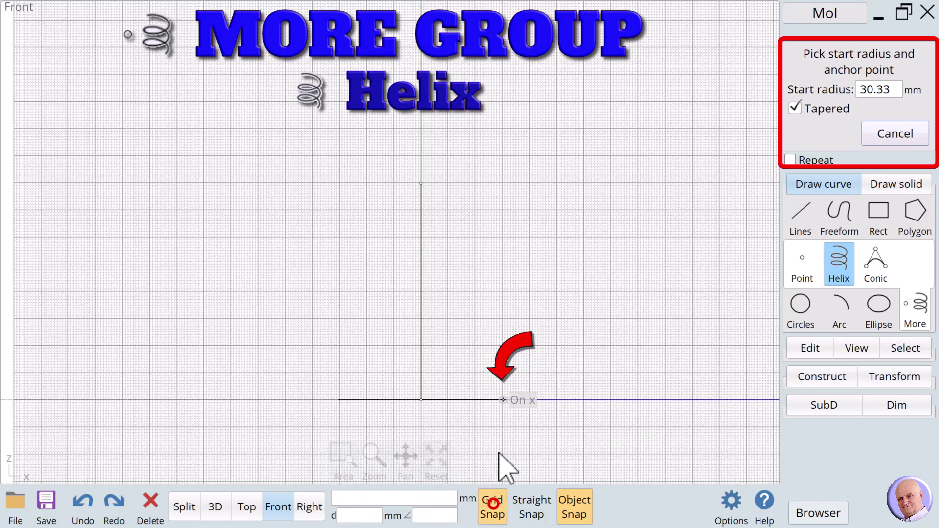
left_click(502, 401)
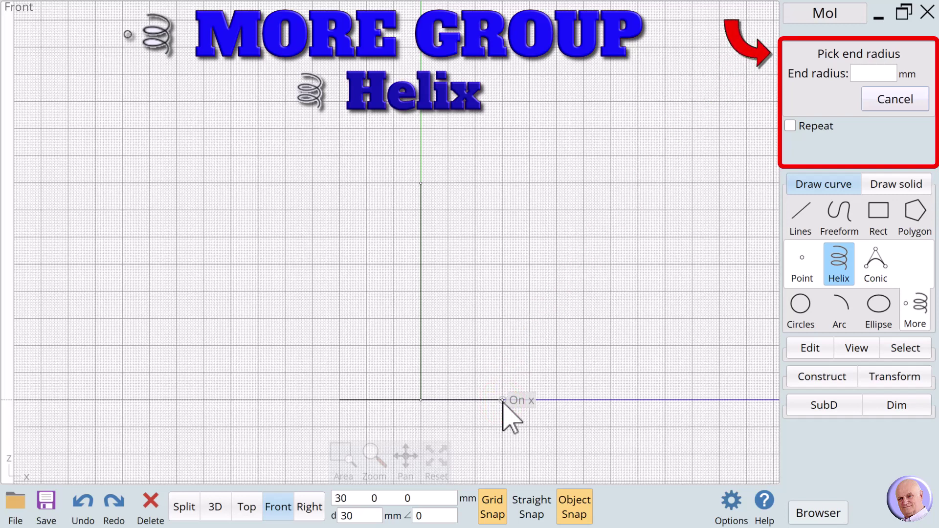
left_click(502, 400)
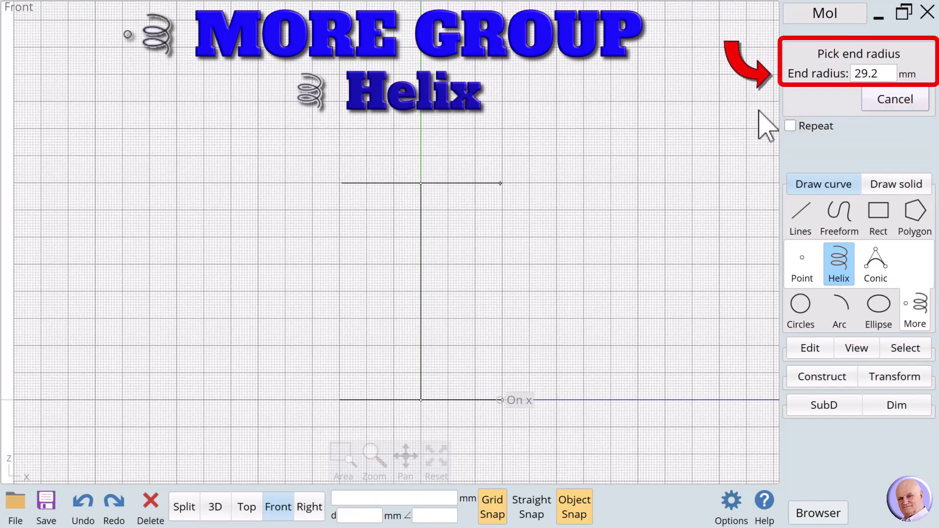
left_click(883, 73)
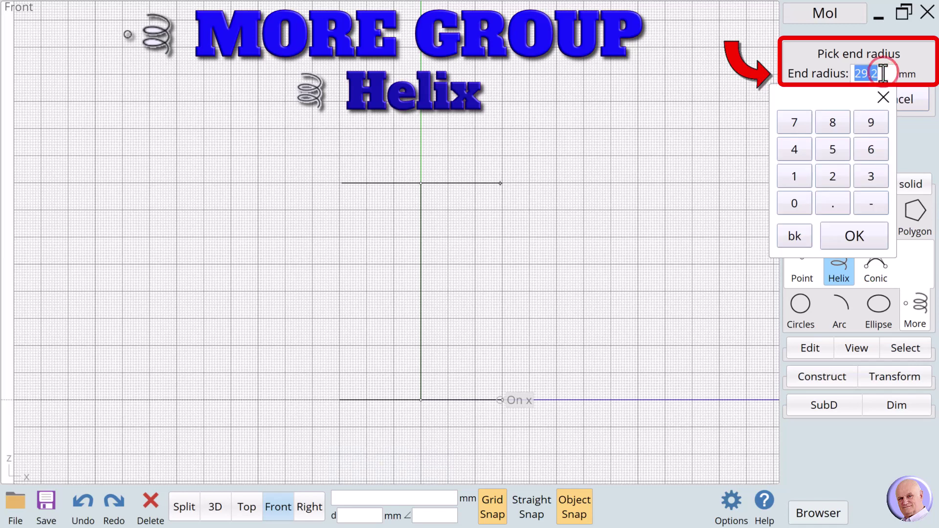
left_click(796, 175)
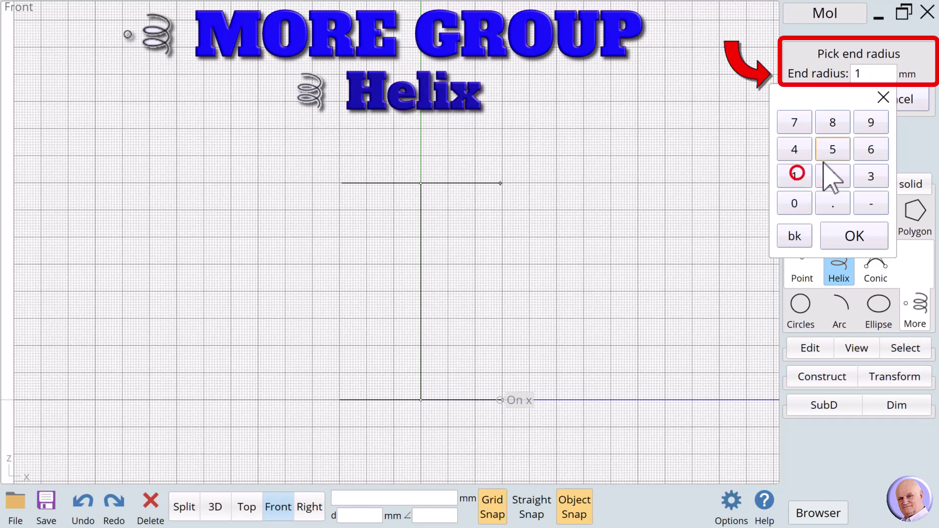
left_click(831, 150)
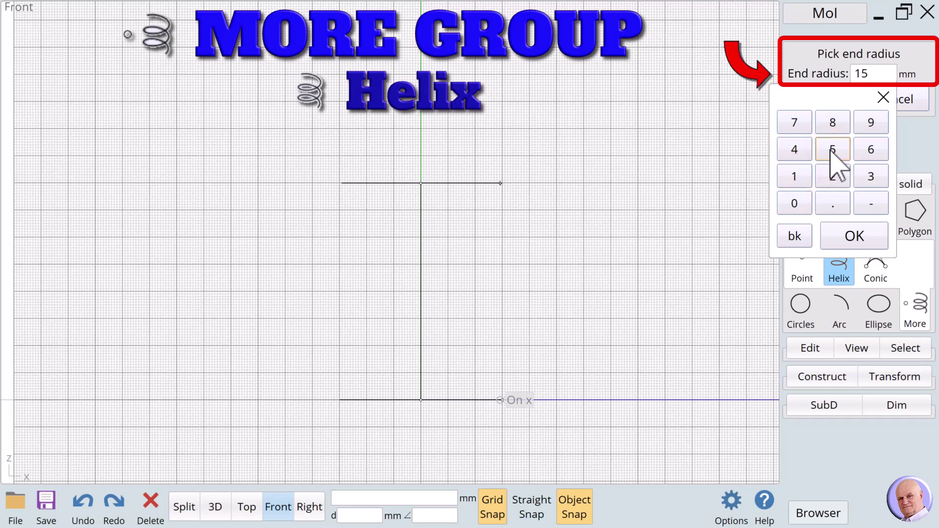
left_click(853, 237)
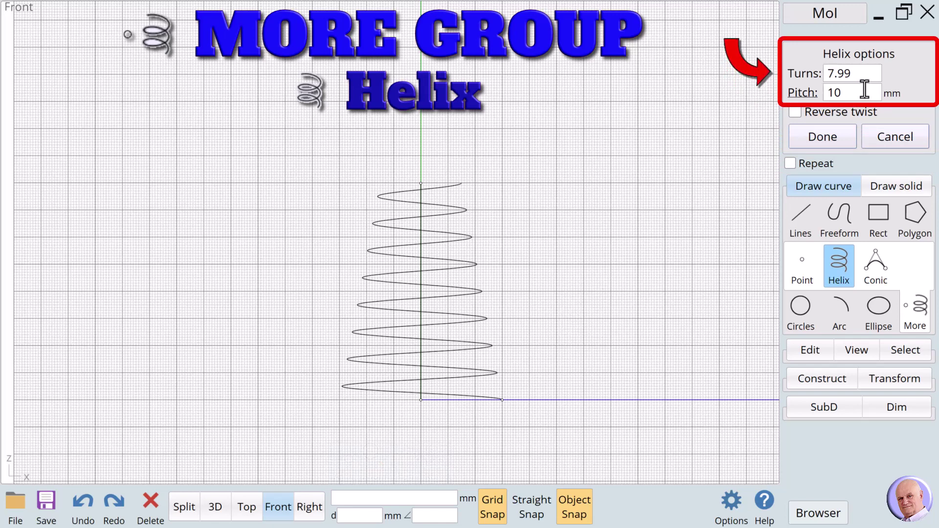
Try the helix with 5 turns, then with 8 turns.
left_click(853, 74)
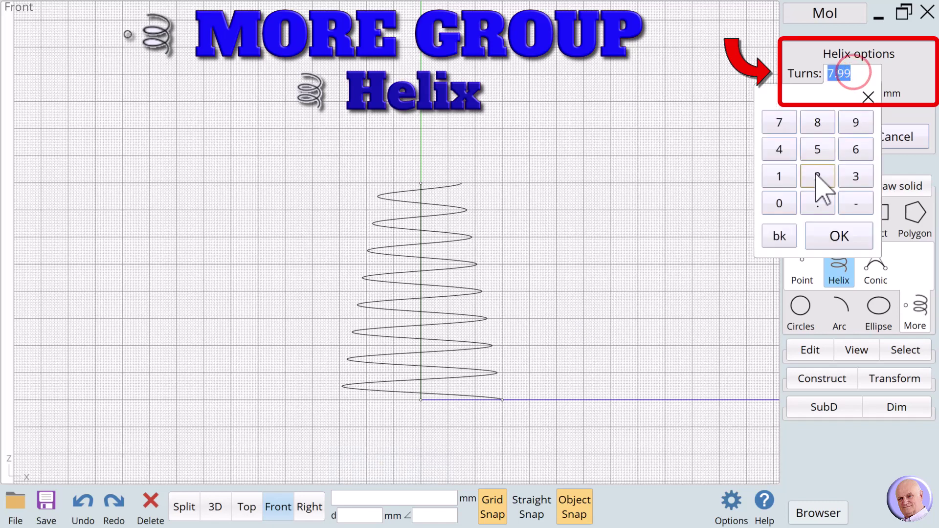
left_click(817, 149)
left_click(851, 228)
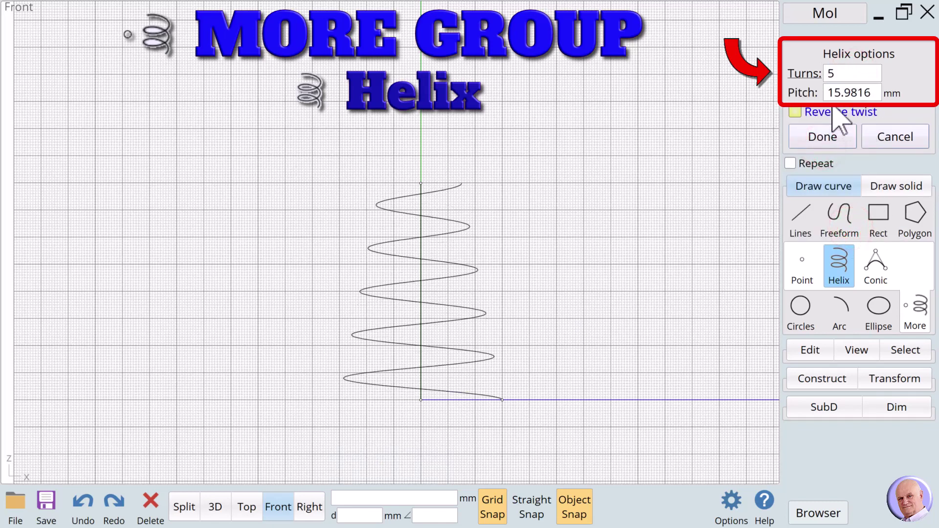
left_click(839, 73)
left_click(817, 123)
left_click(829, 226)
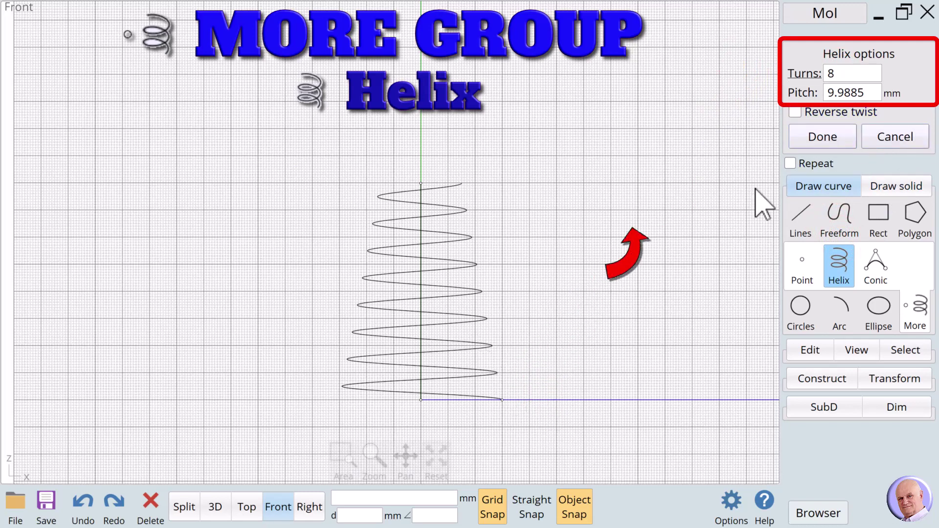
Set the helix pitch to 10 mm and finish the helix.
left_click(872, 93)
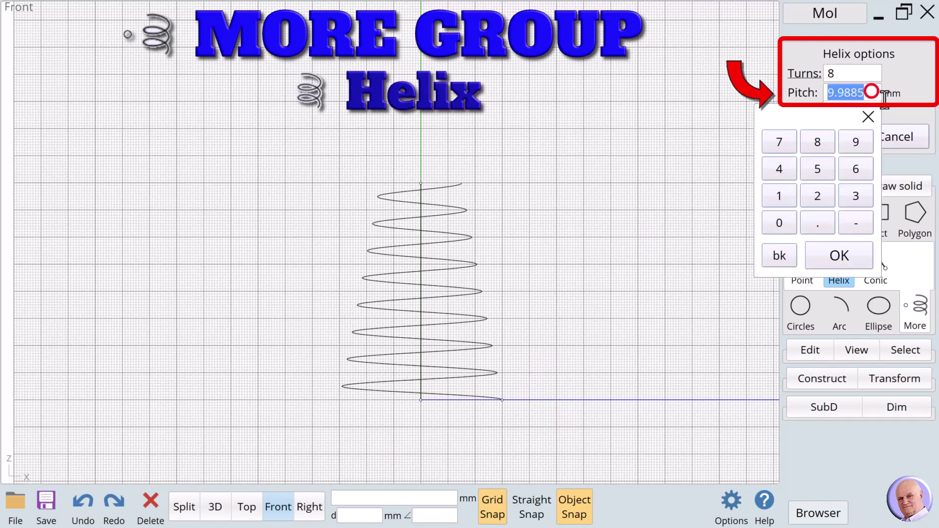
left_click(778, 197)
left_click(780, 223)
left_click(838, 256)
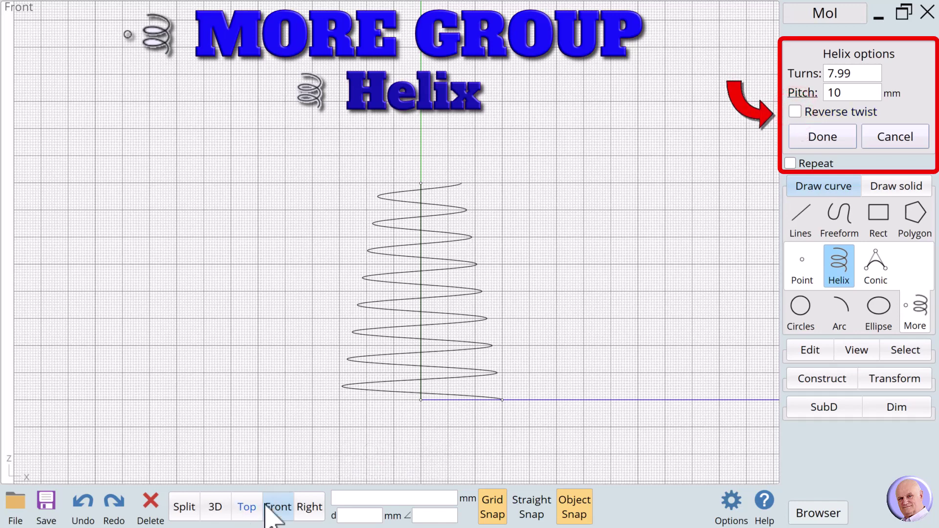
left_click(817, 138)
left_click(603, 312)
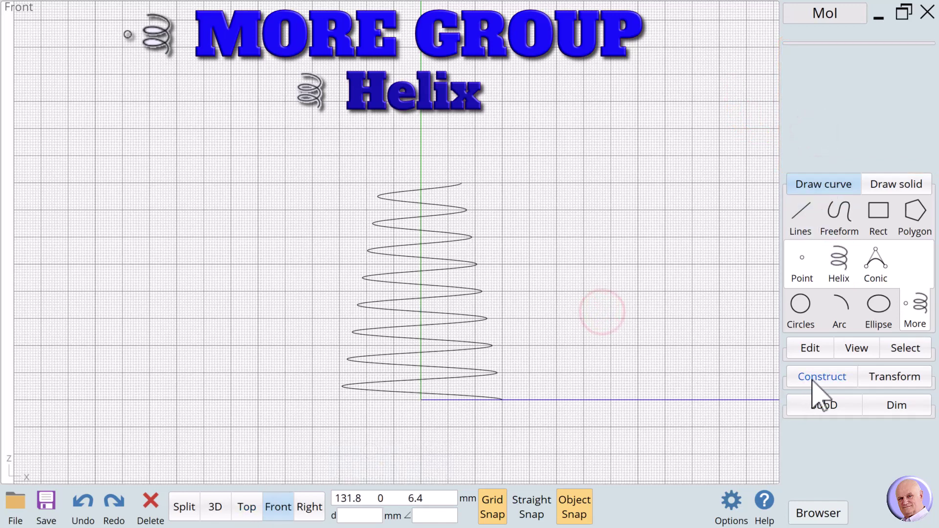
Draw a small centre-radius circle at the helix's bottom end.
left_click(804, 188)
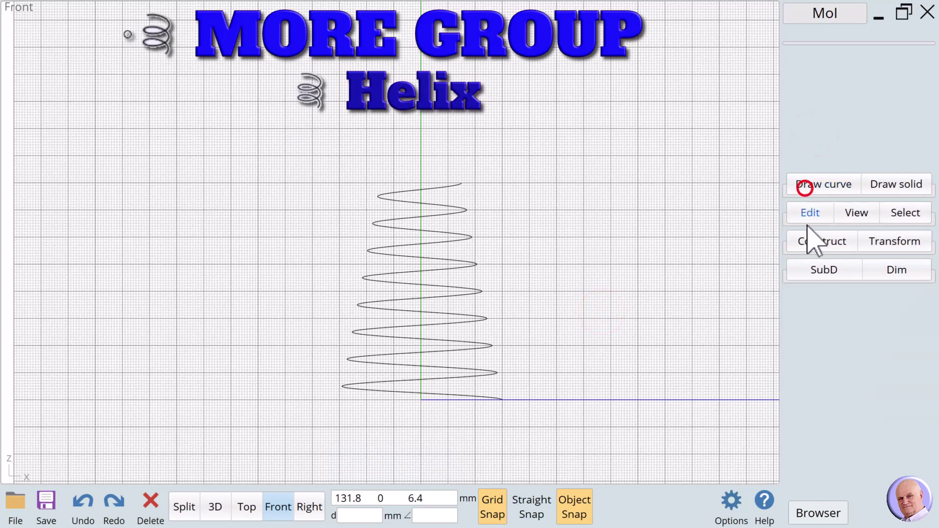
left_click(806, 184)
left_click(800, 306)
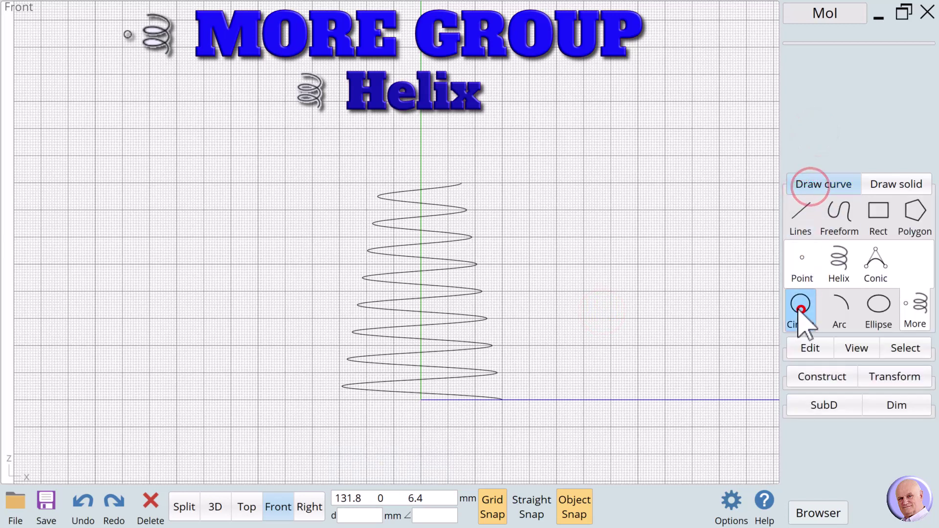
left_click(502, 399)
left_click(505, 392)
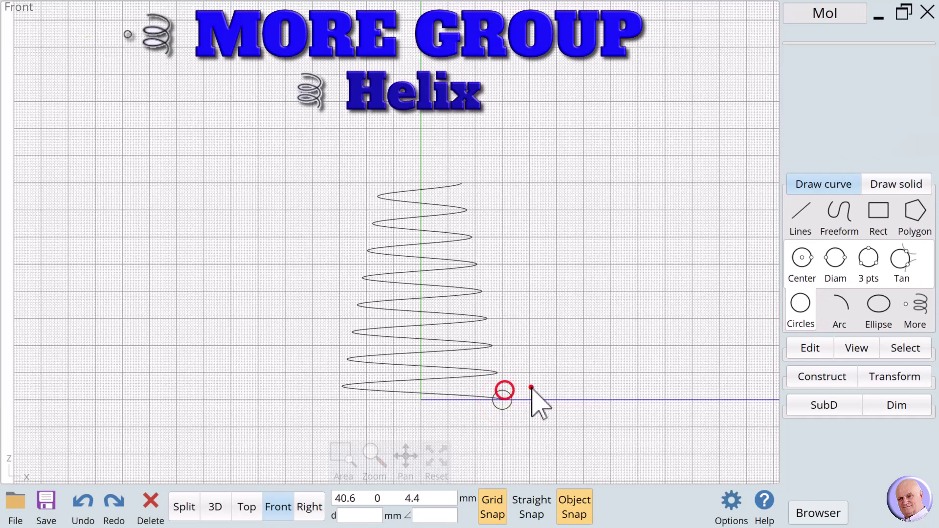
Sweep the circle along the helix rail into a solid tapered spring and inspect it in 3D.
left_click(823, 379)
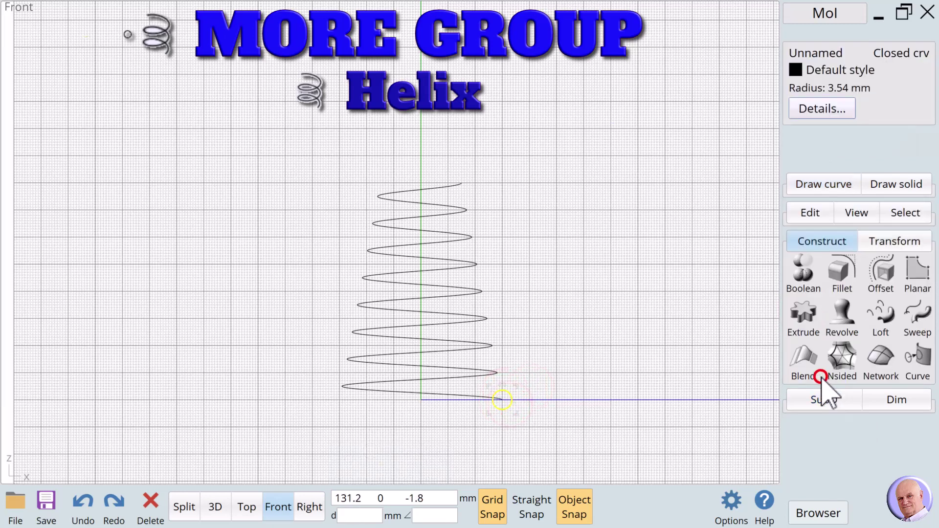
left_click(918, 314)
left_click(461, 399)
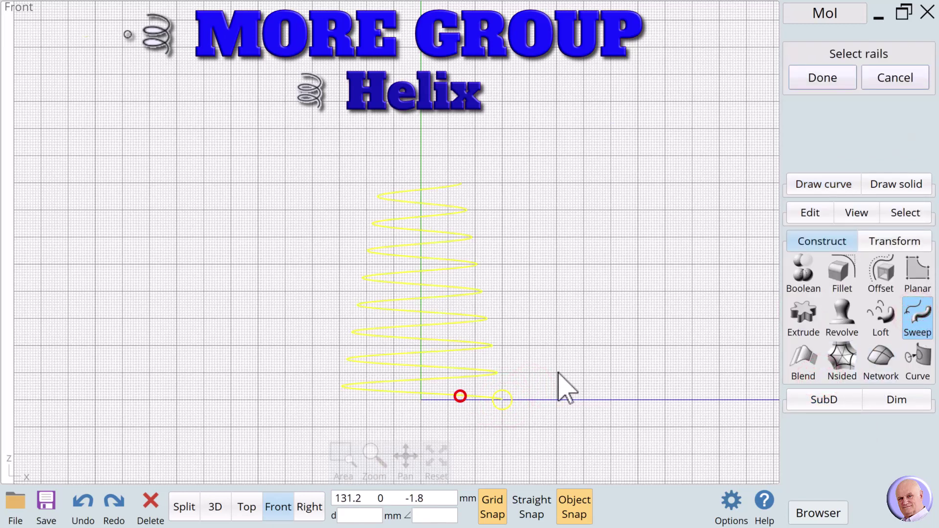
left_click(814, 81)
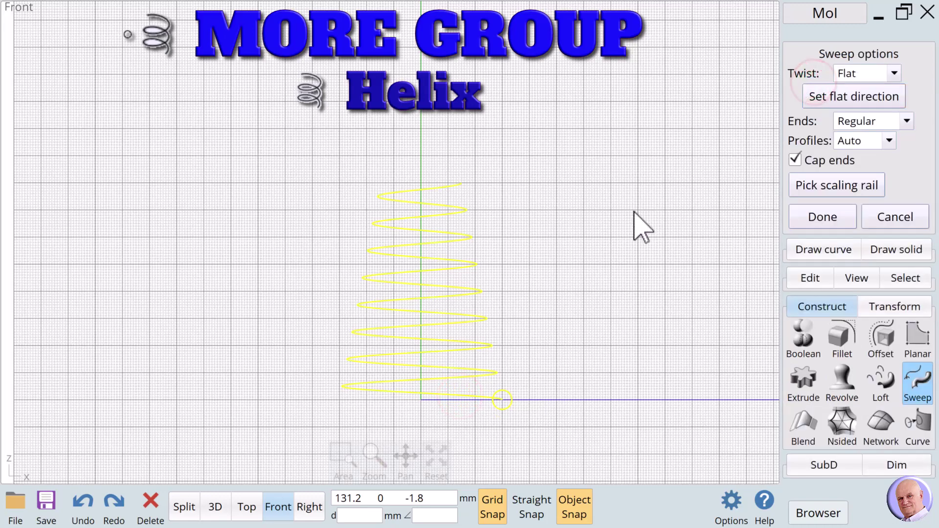
left_click(815, 217)
left_click(589, 236)
left_click(215, 507)
left_click(215, 507)
left_click(452, 459)
left_click_drag(419, 470, 421, 450)
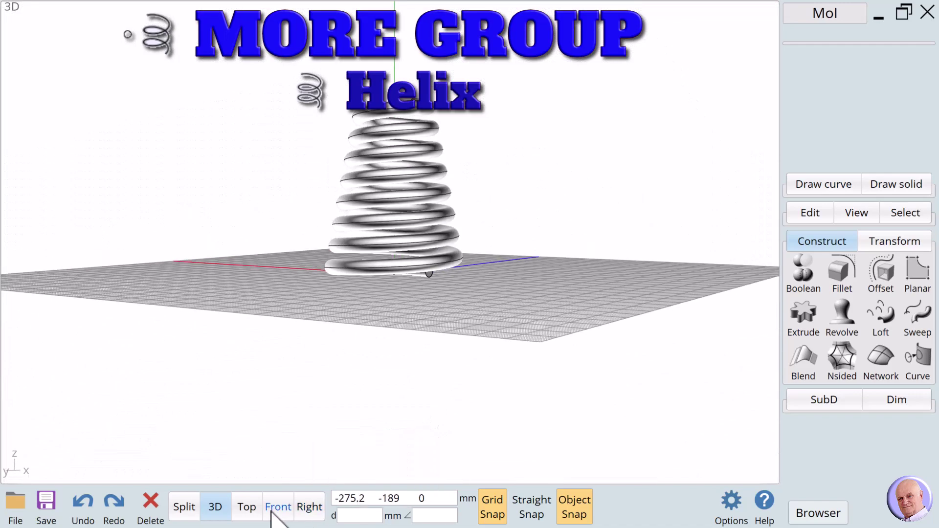
Back in the Front view, delete the swept spring and drop the profile circle.
left_click(270, 508)
left_click(577, 401)
left_click(459, 396)
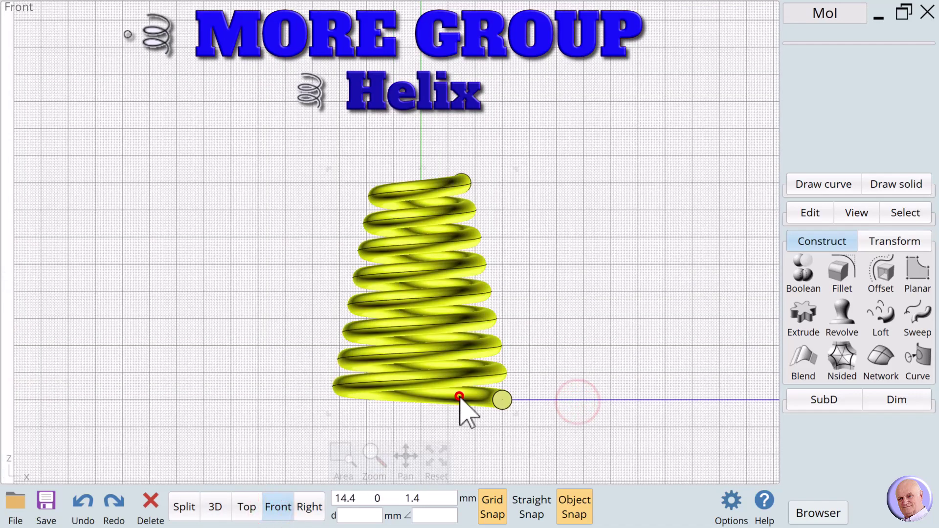
key("Delete")
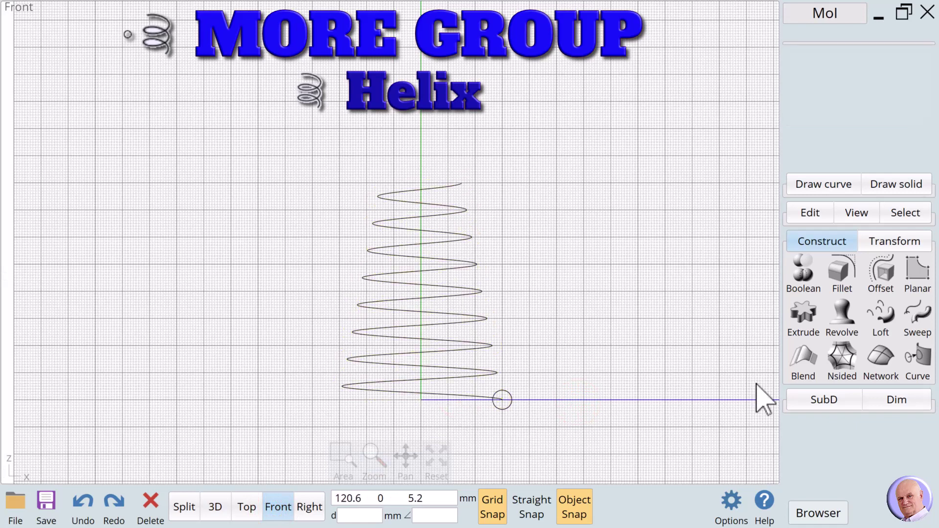
left_click(503, 408)
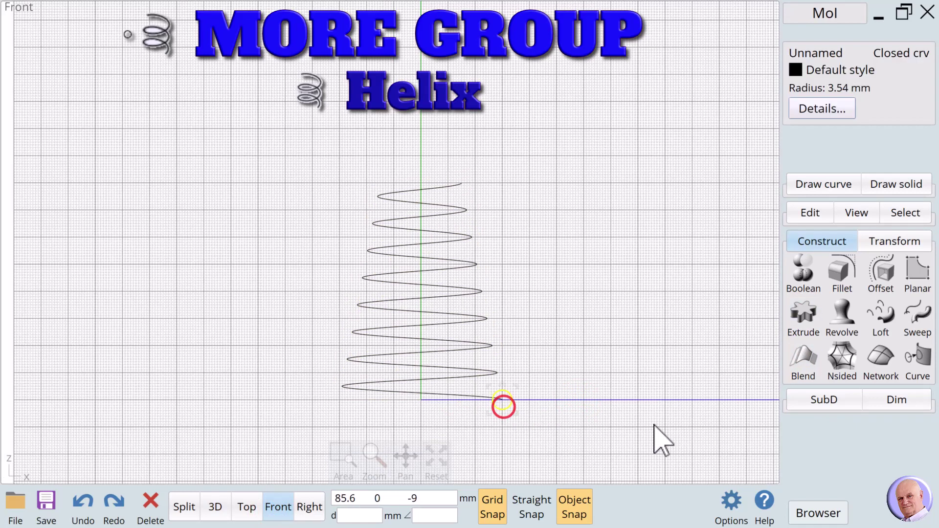
key("Escape")
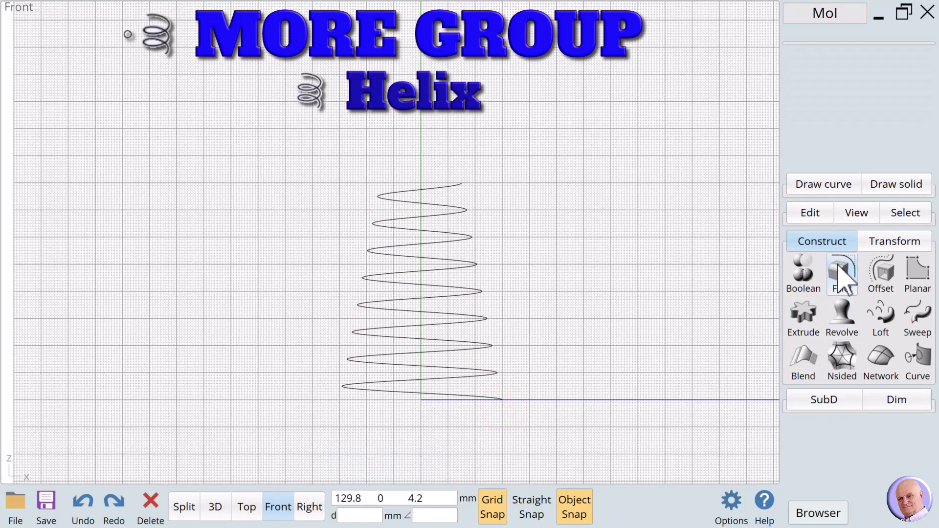
Draw a small 3-sided polygon centred on the helix's lower end.
left_click(812, 190)
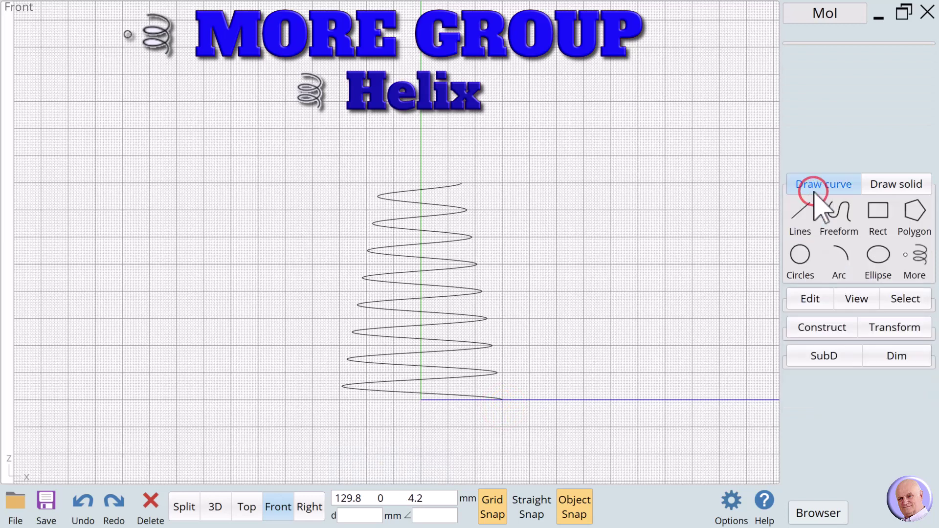
left_click(908, 209)
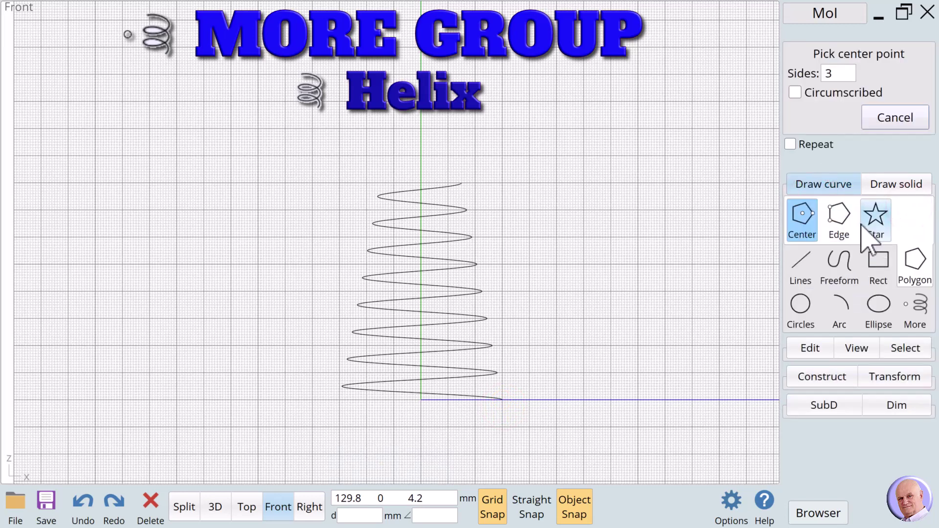
left_click(914, 259)
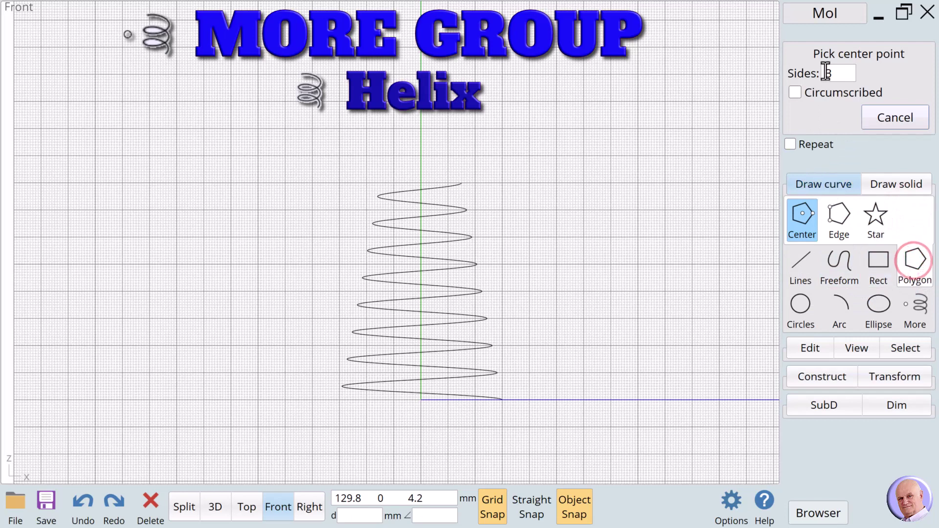
left_click(502, 400)
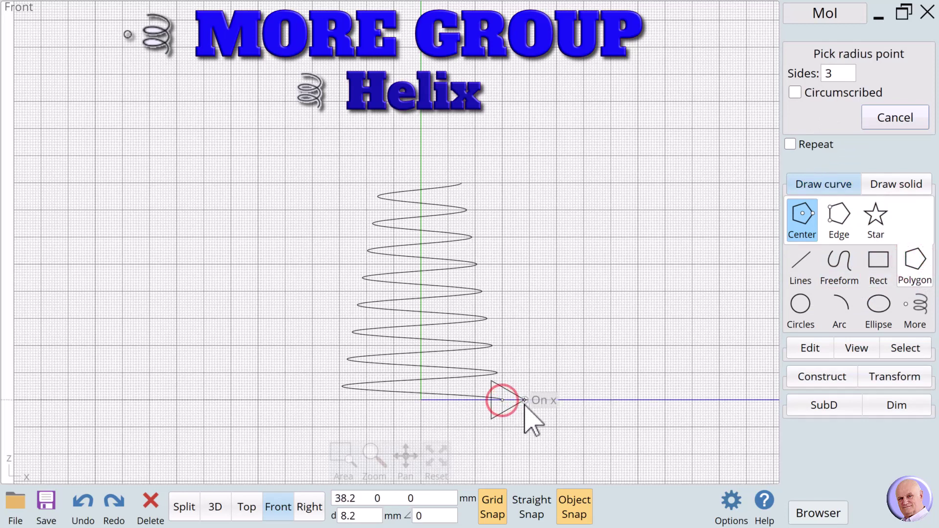
left_click(520, 401)
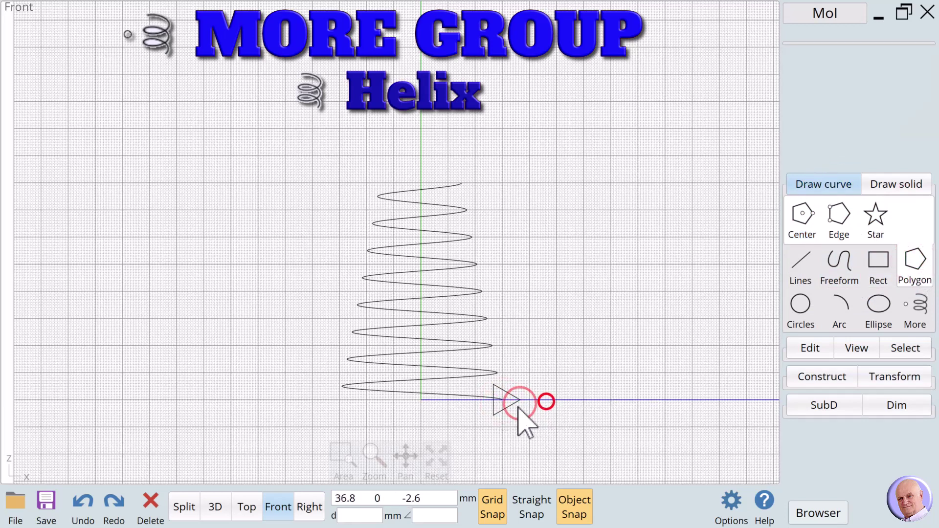
Sweep the triangle along the helix rail into a screw-thread-like spiral fin.
left_click(818, 378)
left_click(917, 317)
left_click(430, 394)
left_click(431, 394)
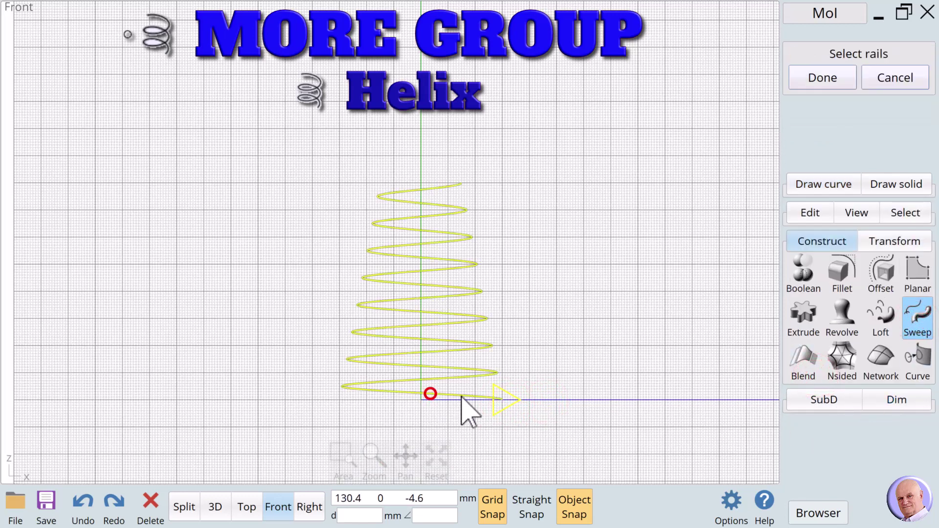
left_click(822, 79)
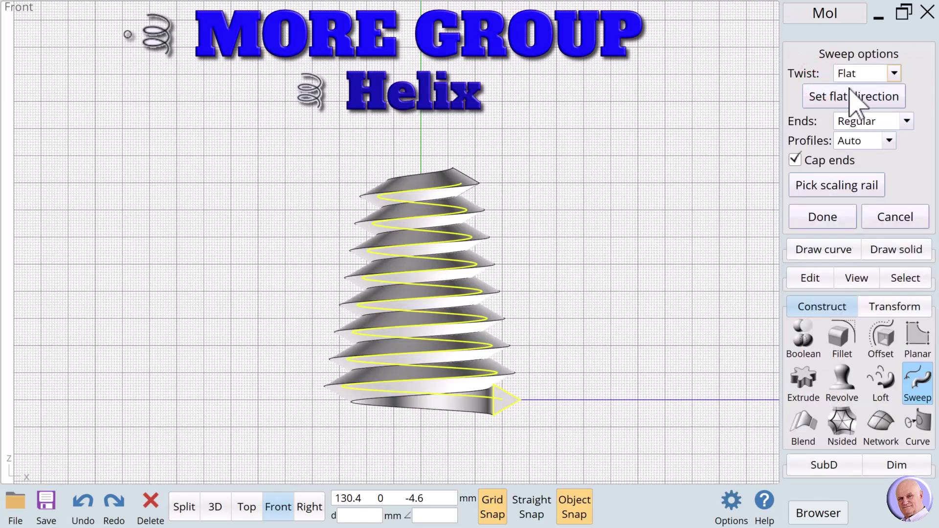
left_click(825, 218)
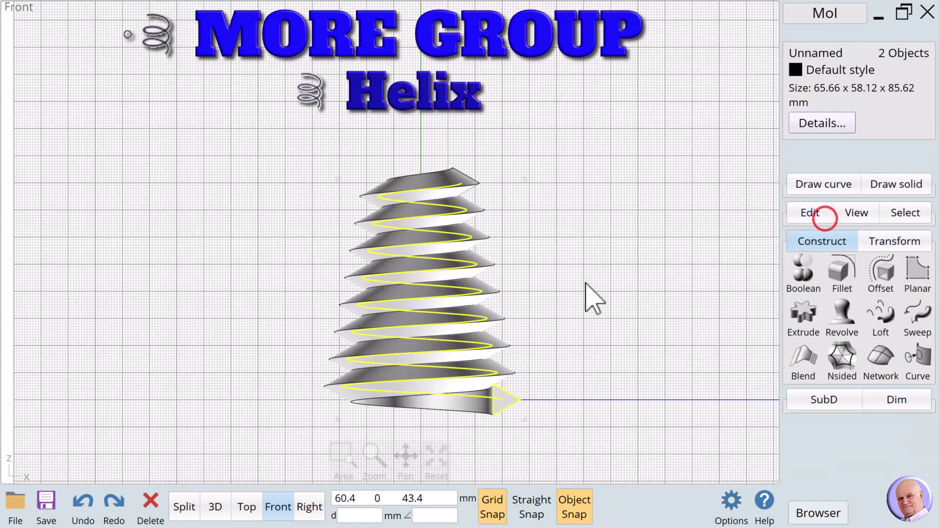
left_click(584, 281)
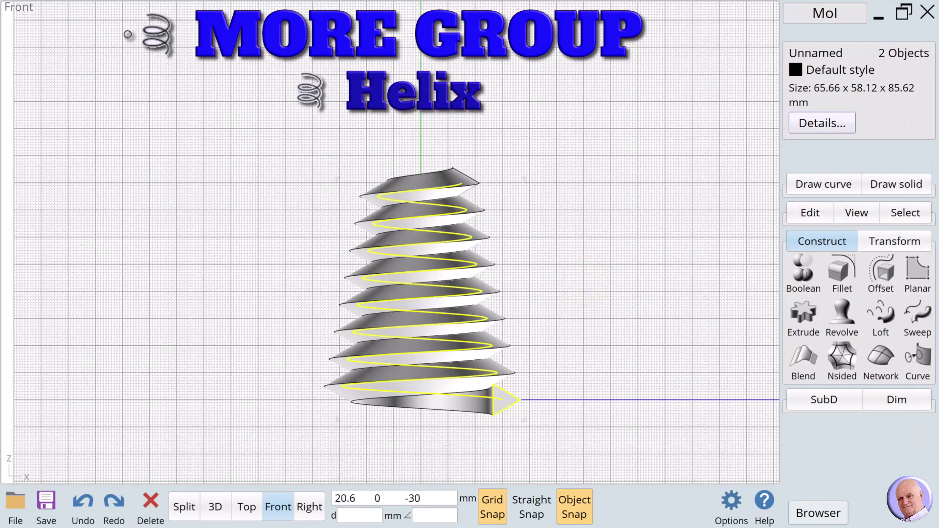
left_click(264, 447)
Tilt the 3D view to inspect the swept thread, then return to the Front view.
left_click(215, 507)
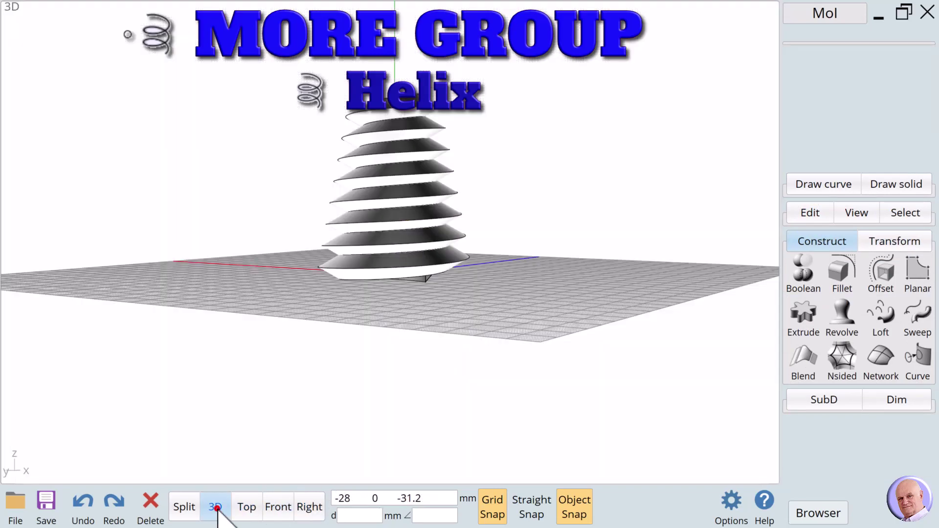
mouse_move(357, 457)
mouse_move(421, 465)
left_mouse_down()
mouse_move(426, 453)
mouse_move(455, 474)
mouse_move(460, 459)
mouse_move(463, 469)
mouse_move(449, 452)
mouse_move(418, 476)
left_mouse_up()
left_click(277, 508)
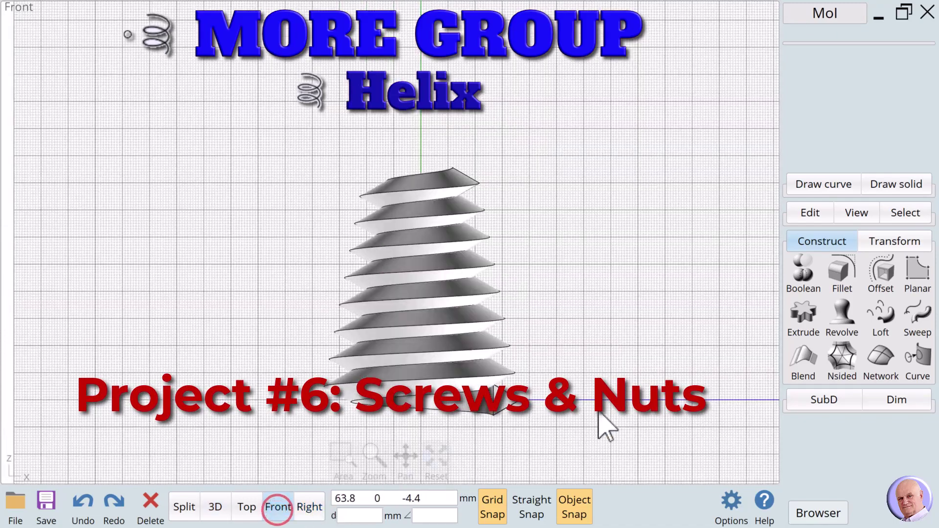
left_click(604, 351)
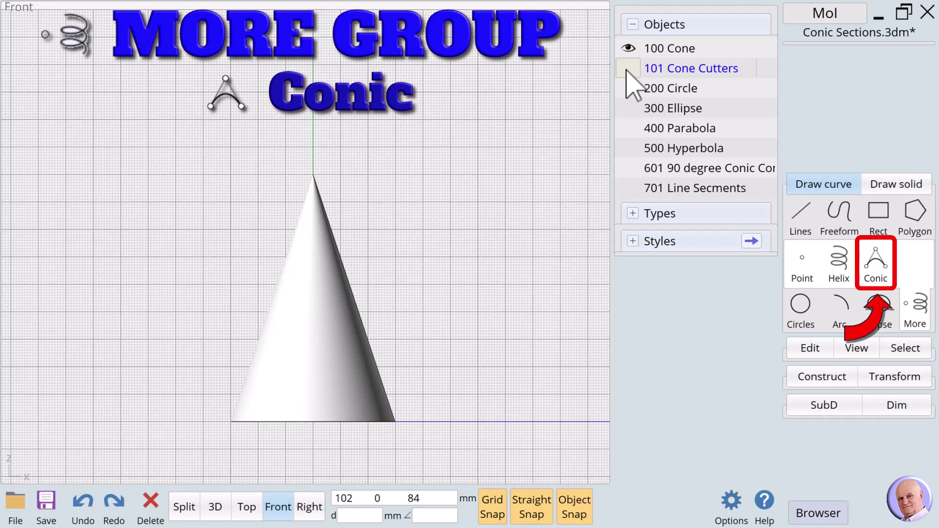
Show the cutter lines and circle, ellipse, parabola and hyperbola sections, hide 100 Cone, view in 3D.
left_click(627, 68)
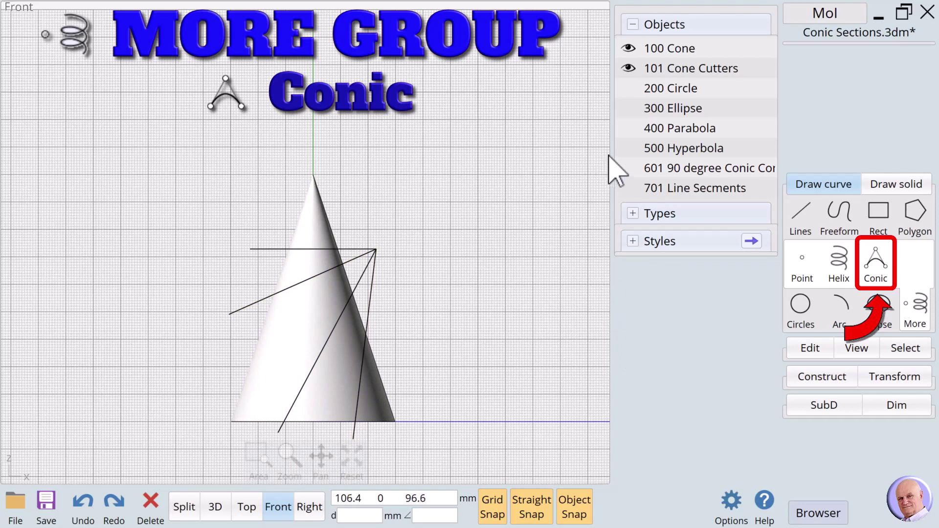
left_click(629, 88)
left_click(631, 109)
left_click(628, 128)
left_click(628, 148)
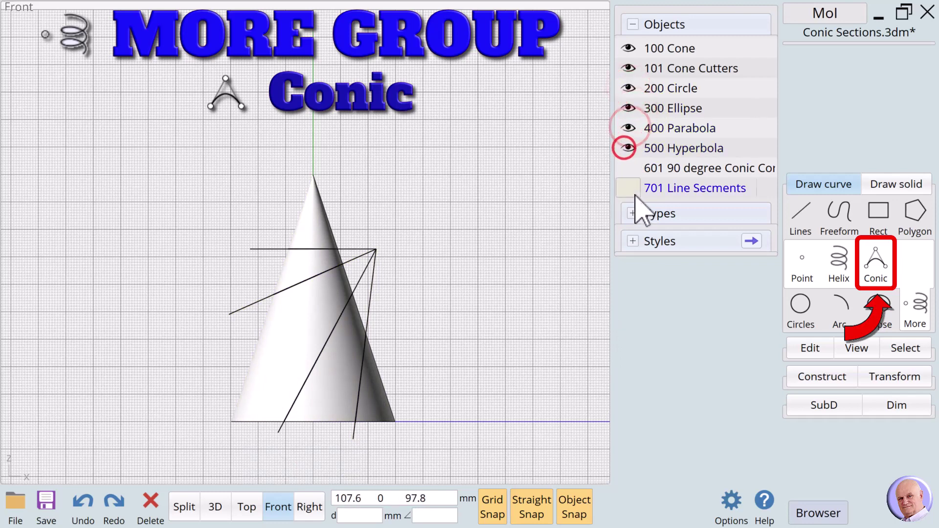
left_click(628, 47)
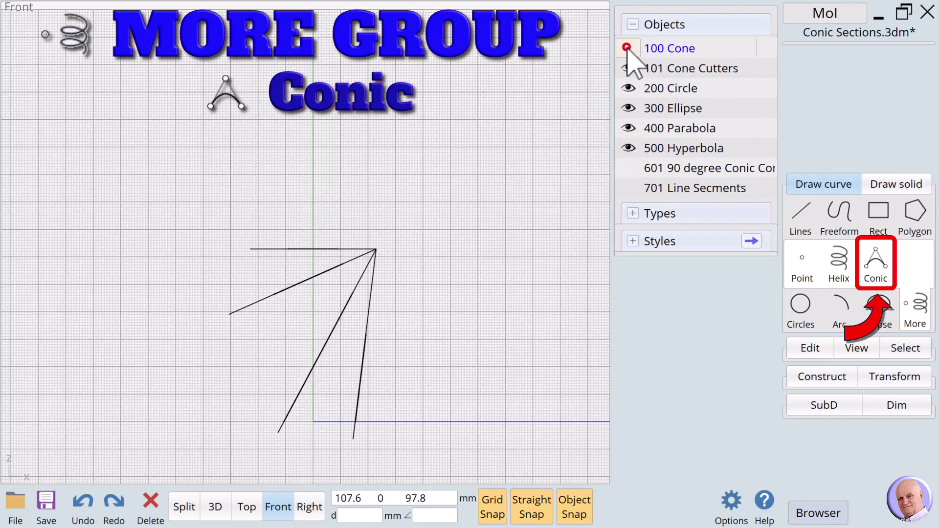
left_click(216, 506)
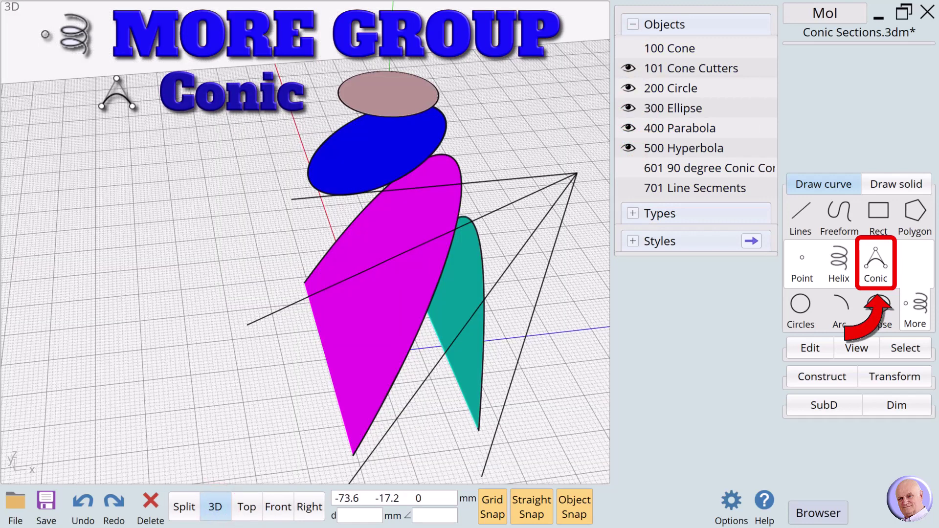
Hide the cutter lines and select the circle, ellipse, parabola and hyperbola sections in turn to inspect them.
left_click(408, 93)
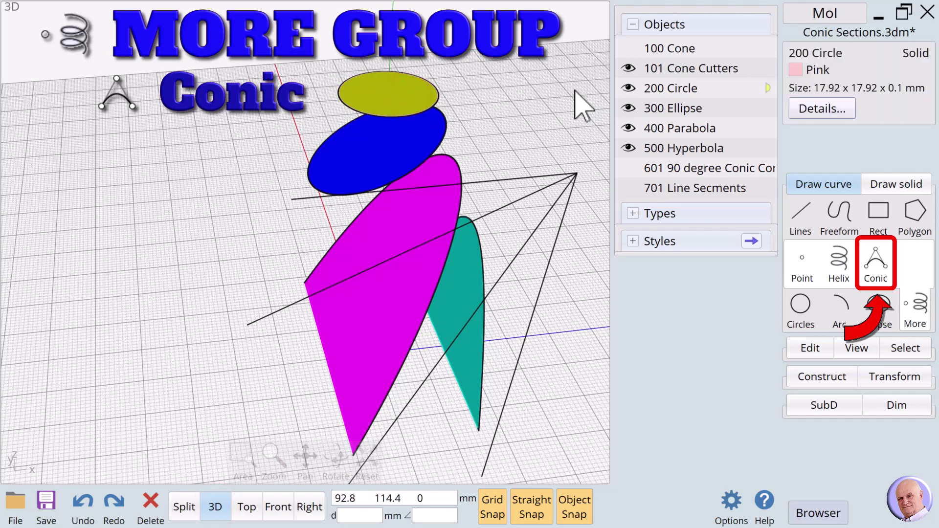
left_click(508, 101)
left_click(628, 68)
left_click(384, 151)
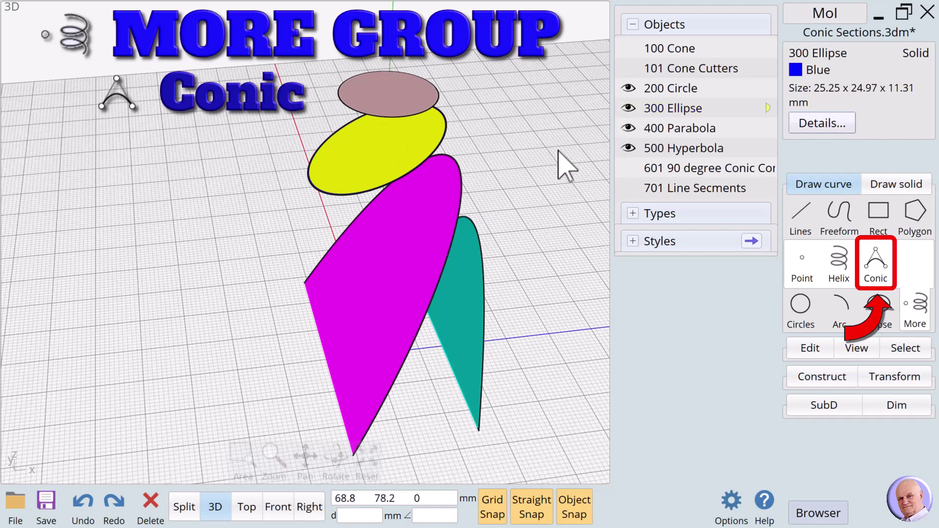
left_click(489, 153)
left_click(411, 215)
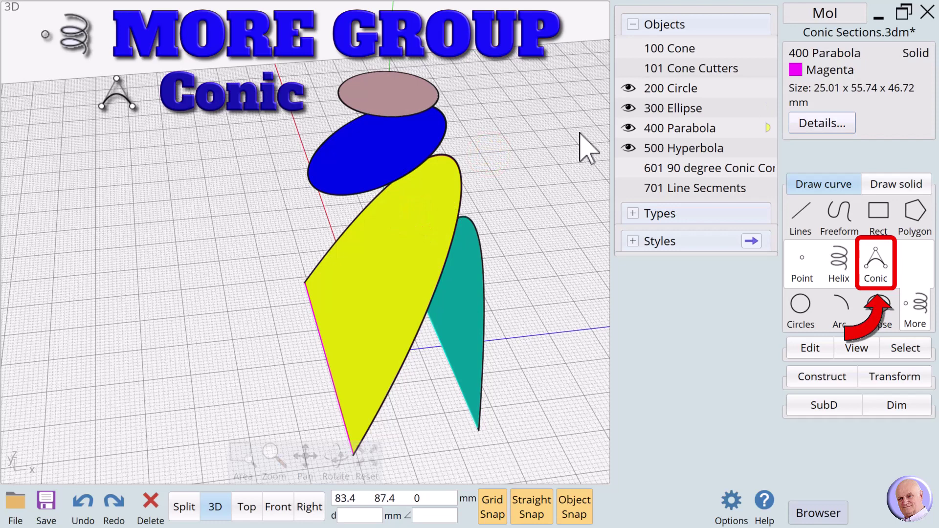
left_click(548, 165)
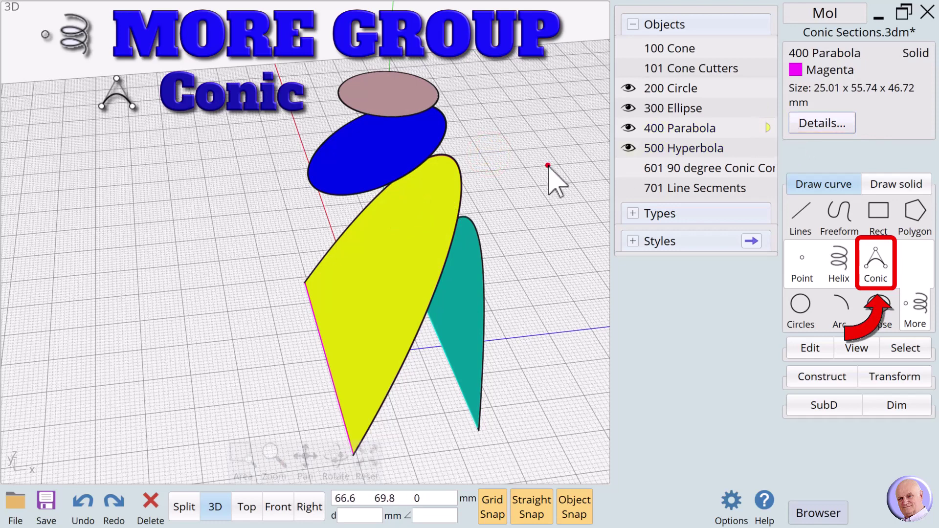
left_click(461, 300)
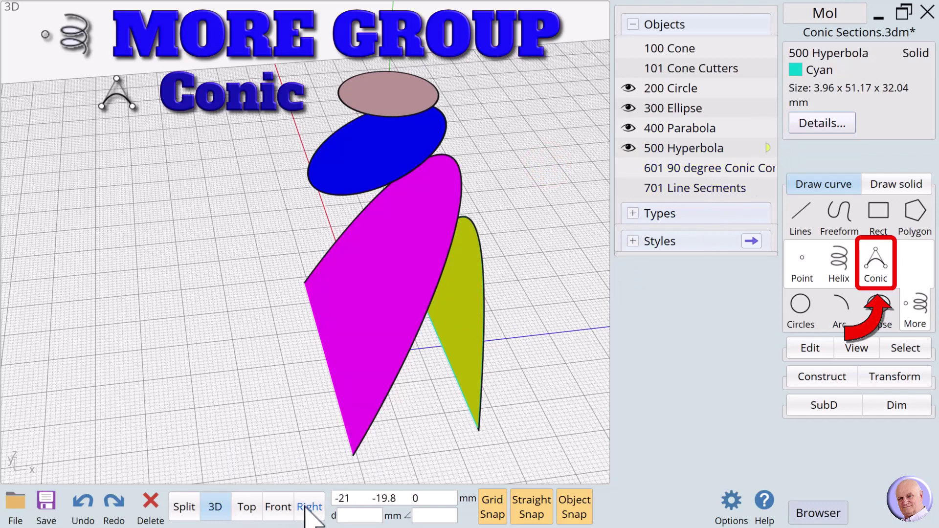
In Front view, hide the hyperbola, parabola, ellipse and circle layers, leaving only layer 601 visible.
left_click(278, 507)
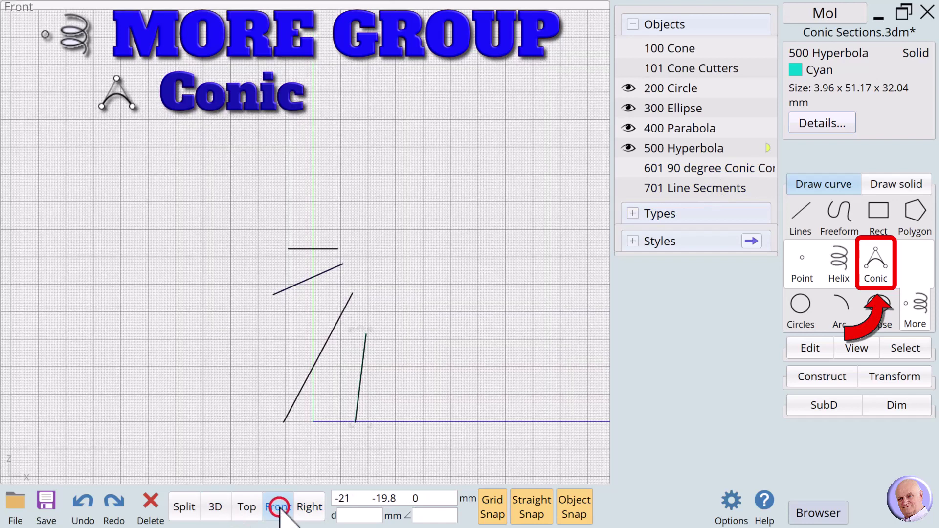
left_click(627, 148)
left_click(629, 129)
left_click(629, 108)
left_click(628, 89)
left_click(628, 168)
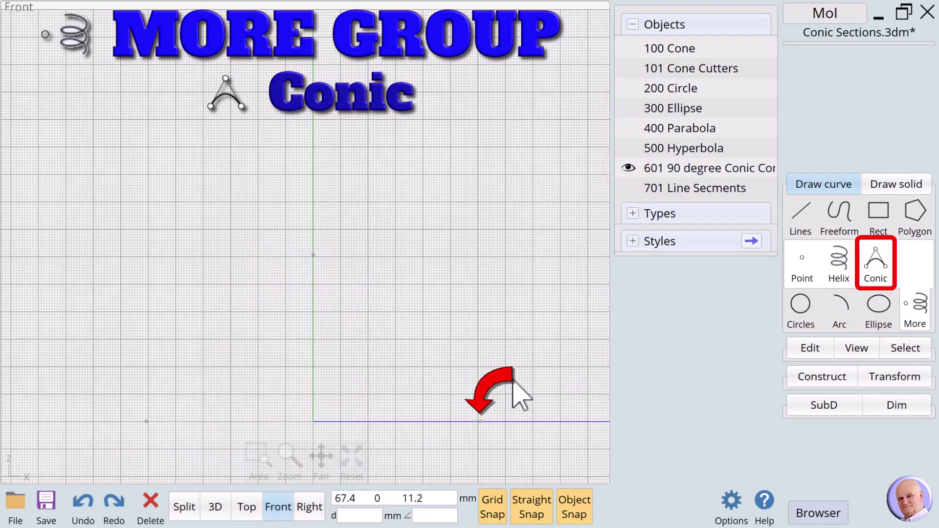
left_click(628, 187)
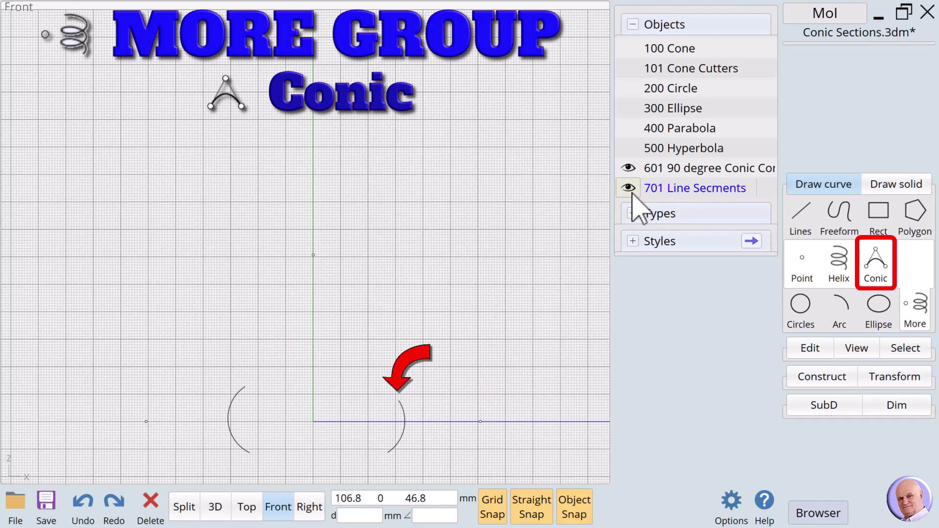
left_click(630, 190)
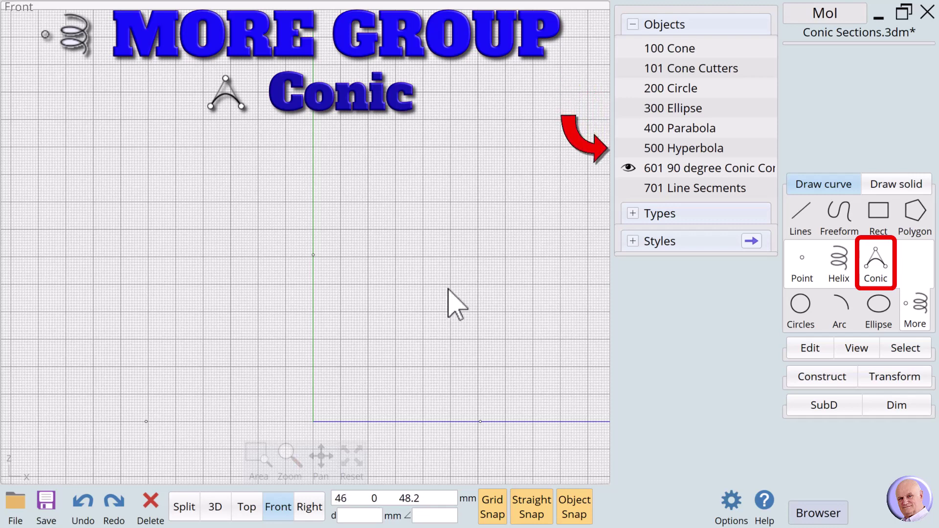
Start a Conic with the left and right base points as its ends and the top point as its apex.
left_click(869, 268)
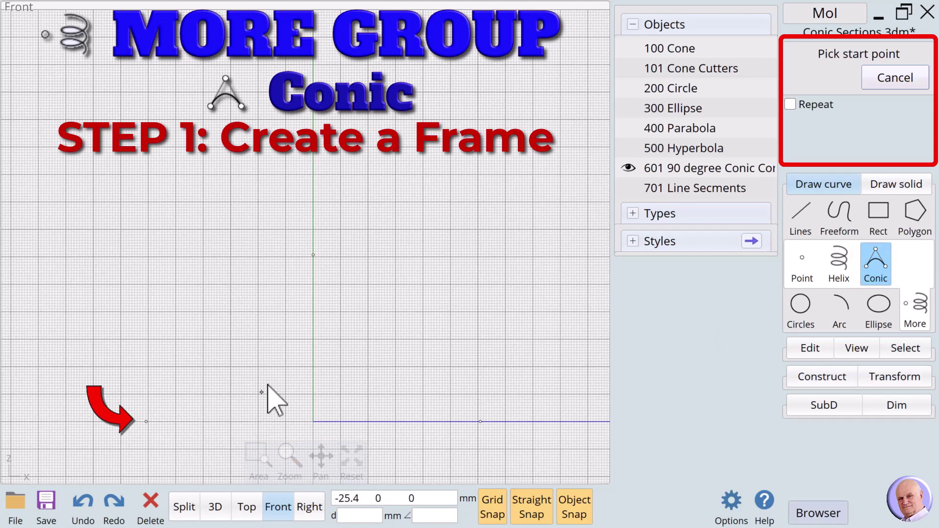
left_click(145, 422)
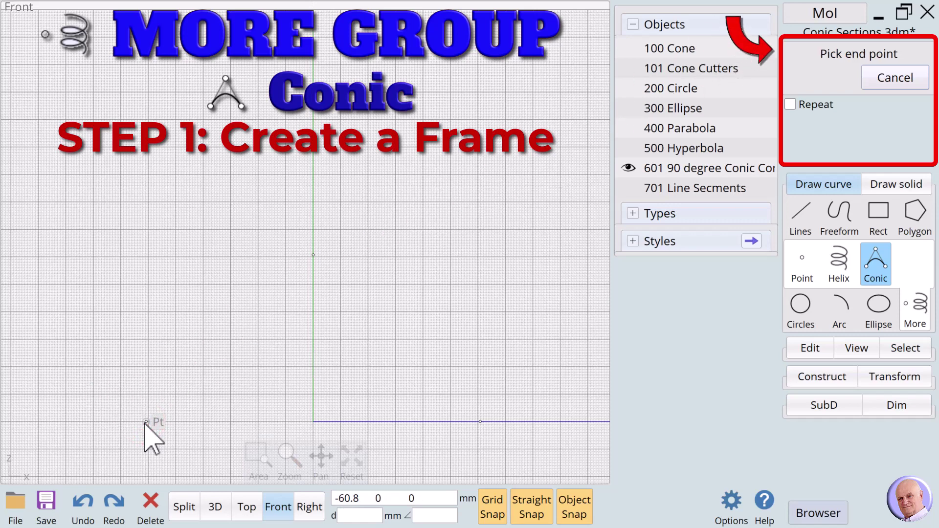
left_click(480, 422)
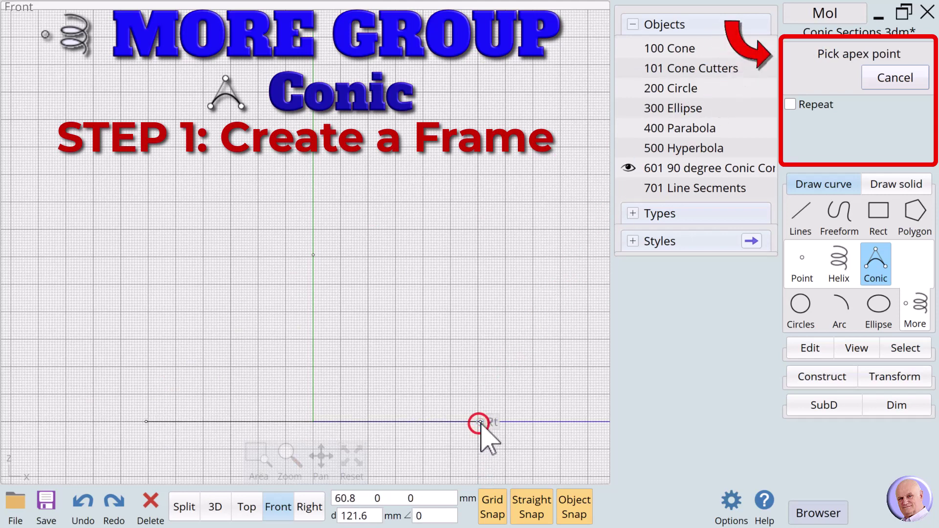
left_click(313, 254)
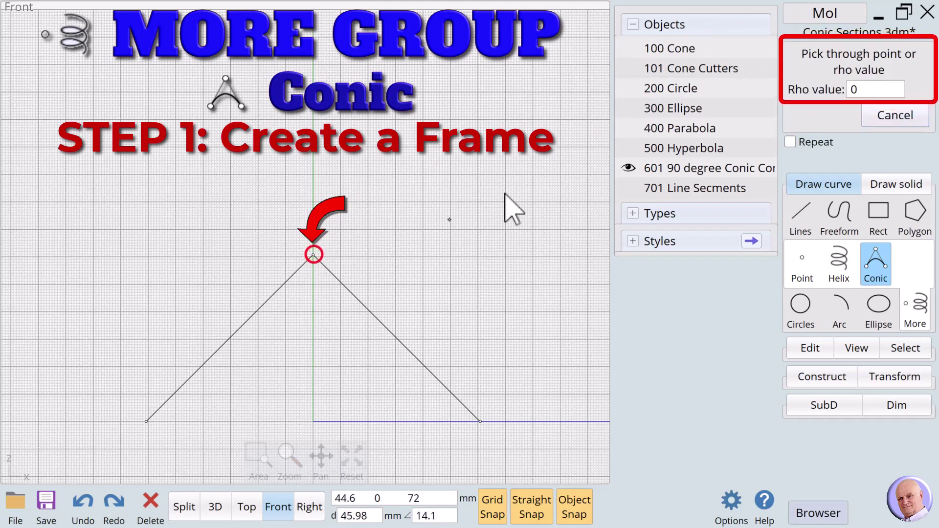
left_click(868, 89)
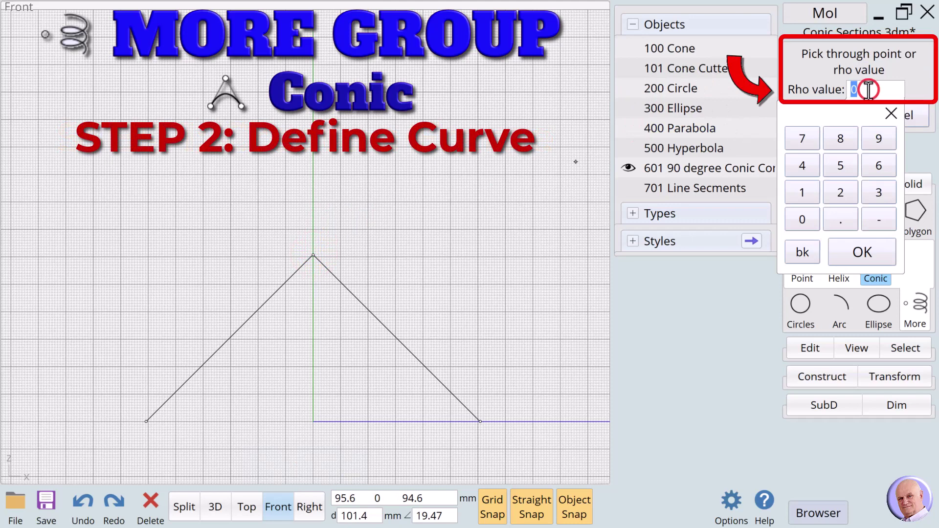
Finish the first conic with rho 0.5 to create the parabola.
left_click(840, 219)
left_click(840, 166)
left_click(862, 252)
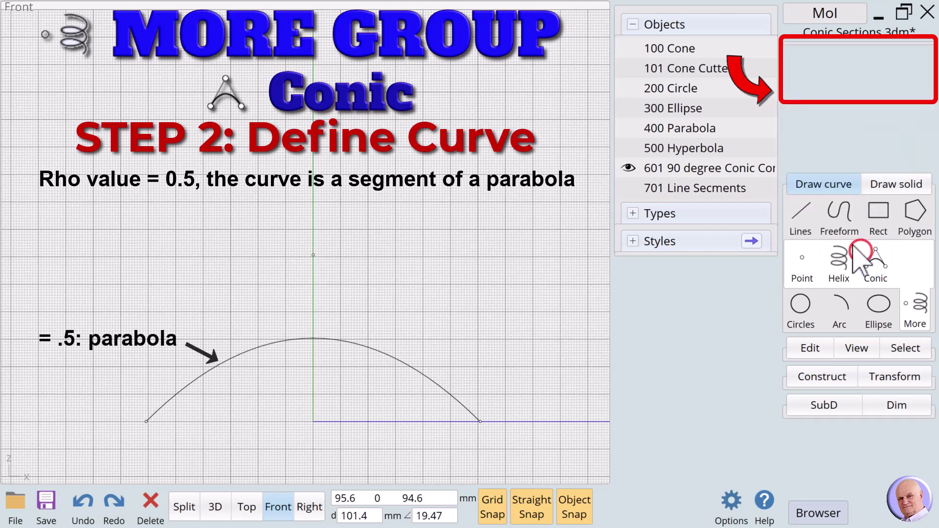
left_click(477, 287)
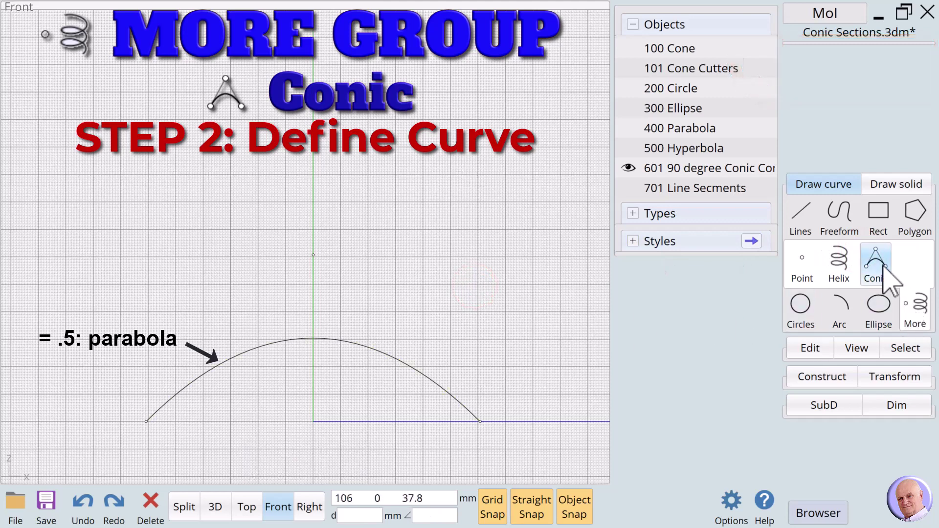
Draw a rho 0.8 hyperbola conic on the same base points and apex, then deselect it.
left_click(883, 269)
left_click(143, 421)
left_click(480, 421)
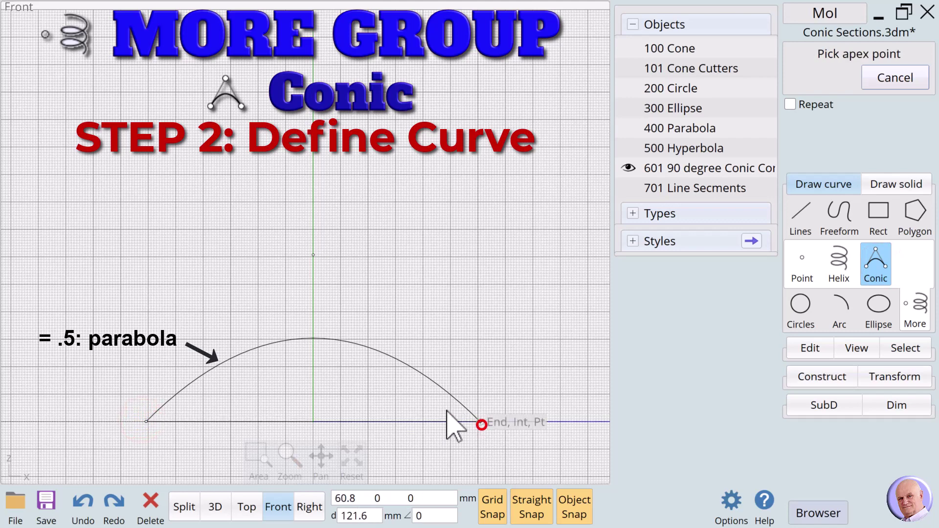
left_click(314, 257)
left_click(874, 89)
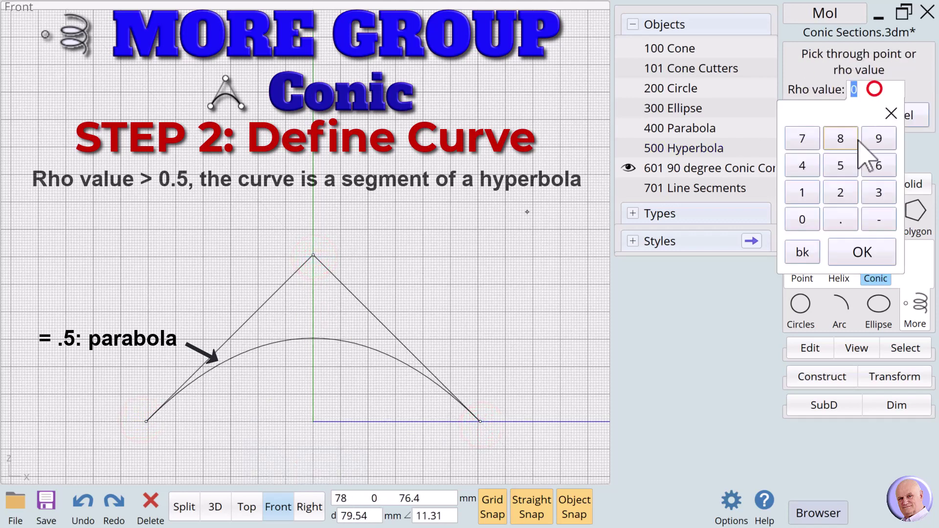
left_click(840, 220)
left_click(840, 140)
left_click(863, 255)
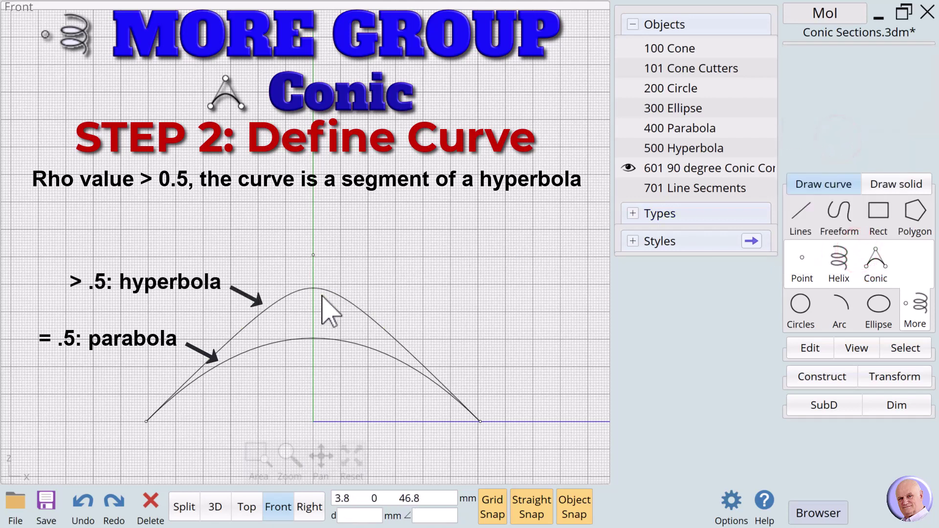
left_click(570, 317)
Draw a flatter rho 0.1 ellipse conic using the same base and apex points.
left_click(873, 268)
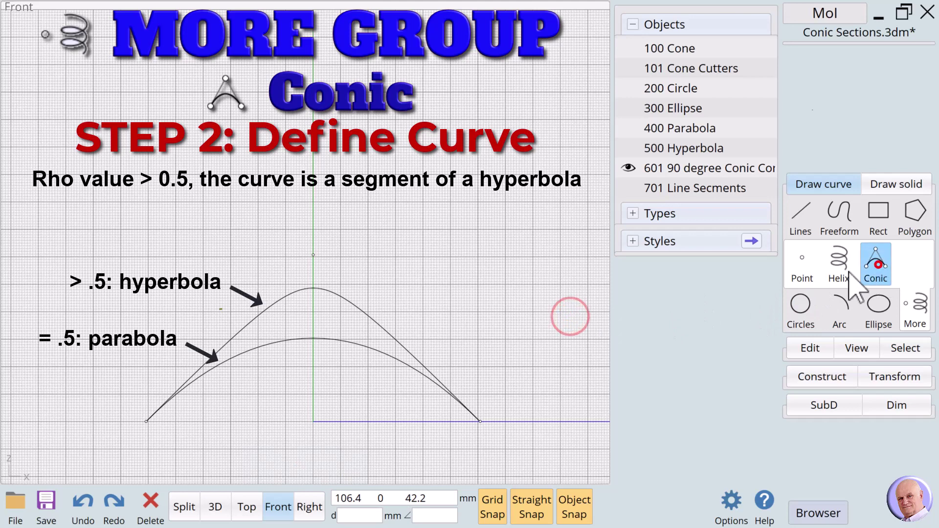
left_click(146, 421)
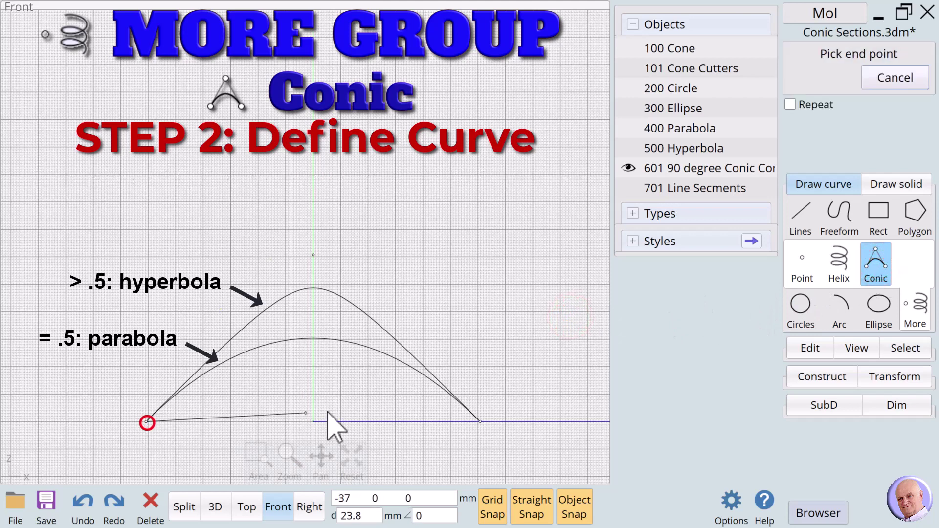
left_click(480, 423)
left_click(313, 255)
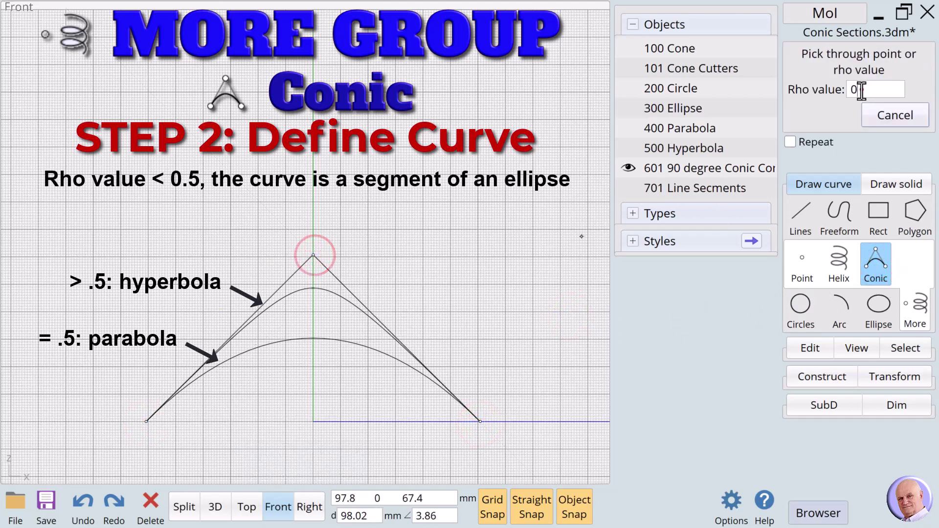
left_click(862, 89)
left_click(837, 219)
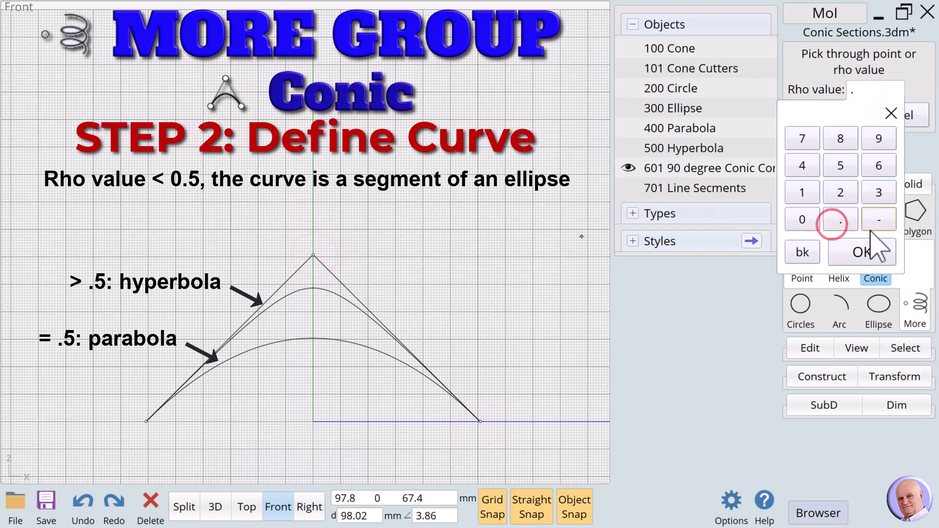
left_click(802, 192)
left_click(861, 251)
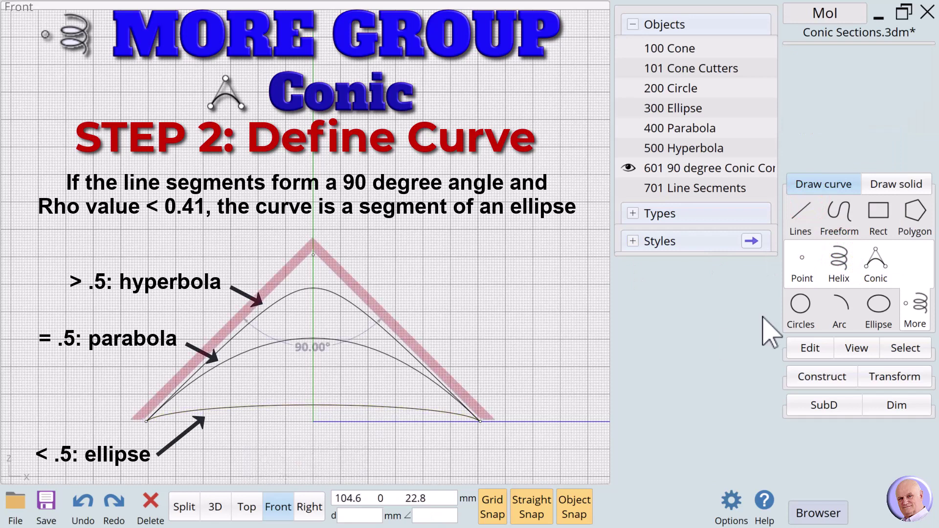
left_click(872, 272)
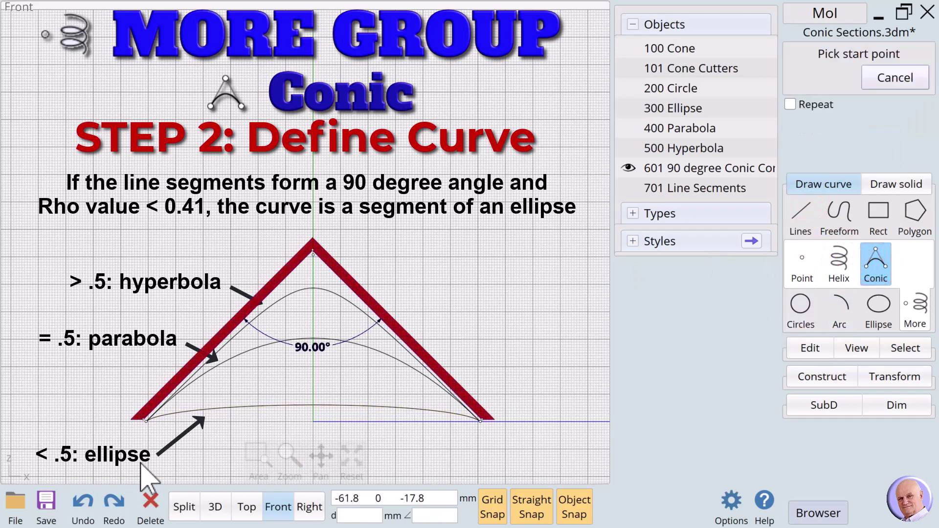
Draw a rho 0.41 conic on the base points with its apex at the 90° corner.
left_click(146, 421)
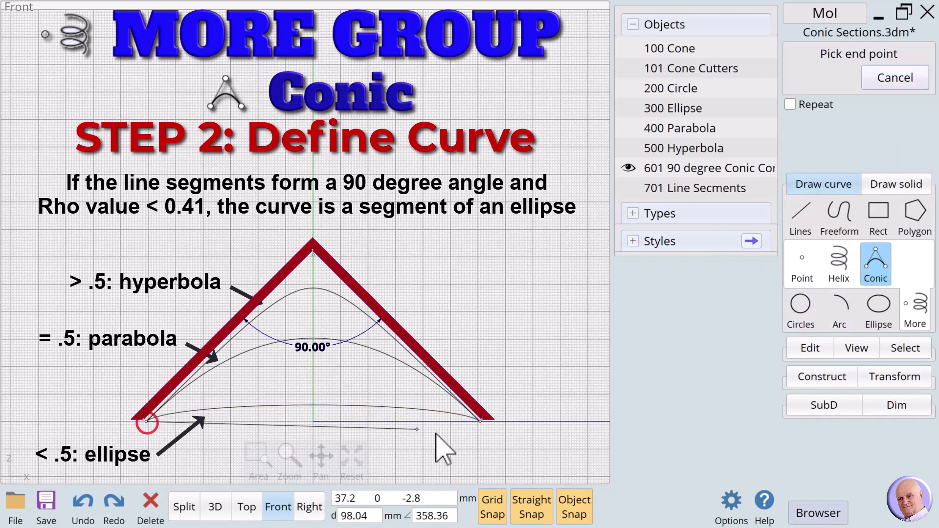
left_click(480, 422)
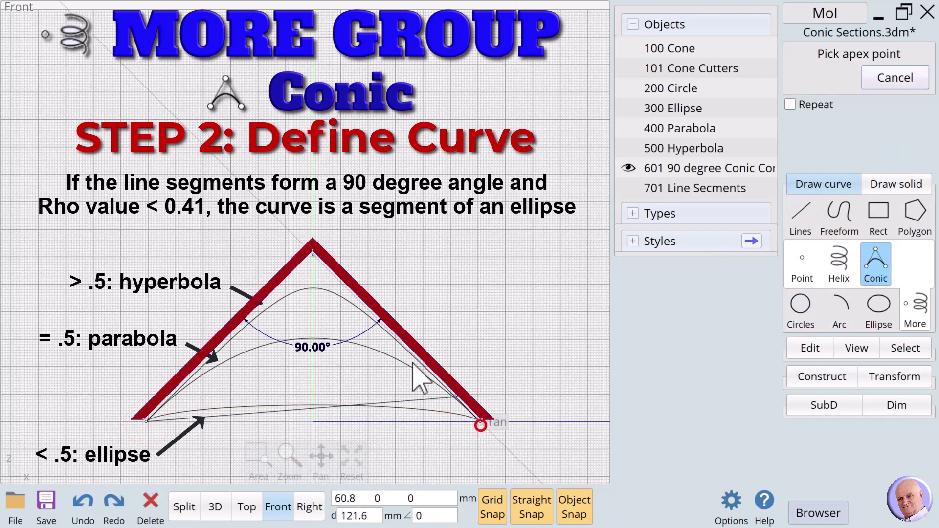
left_click(313, 254)
left_click(871, 89)
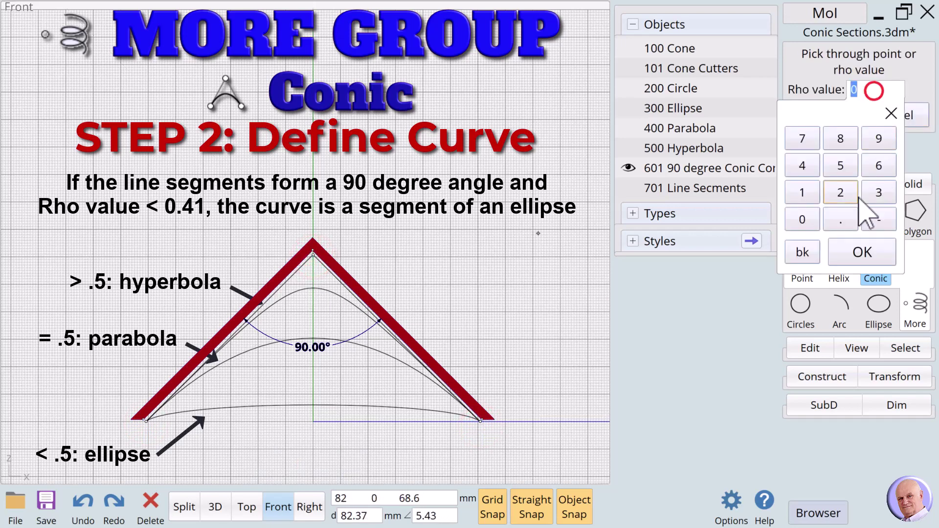
left_click(837, 215)
left_click(802, 165)
left_click(802, 192)
left_click(860, 252)
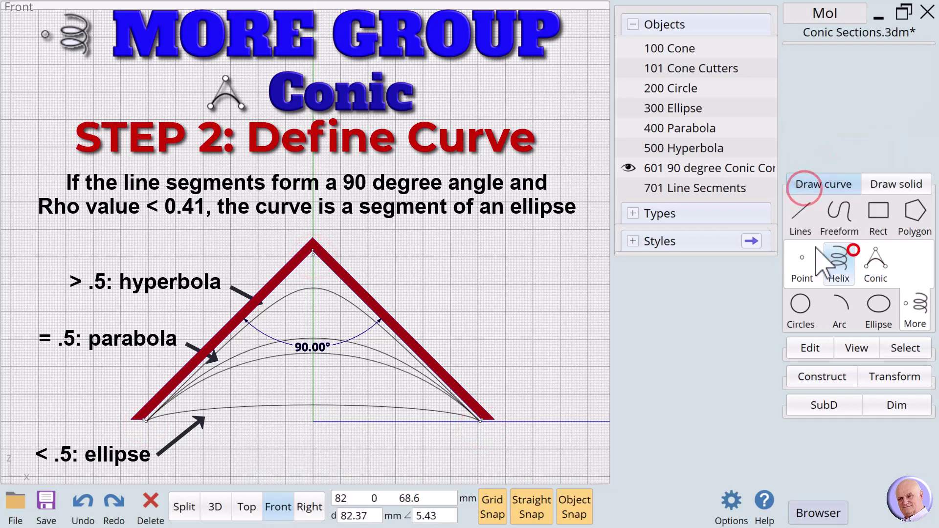
Draw a 3-point circle through three points on the 0.41 conic to show it is circular.
left_click(342, 354)
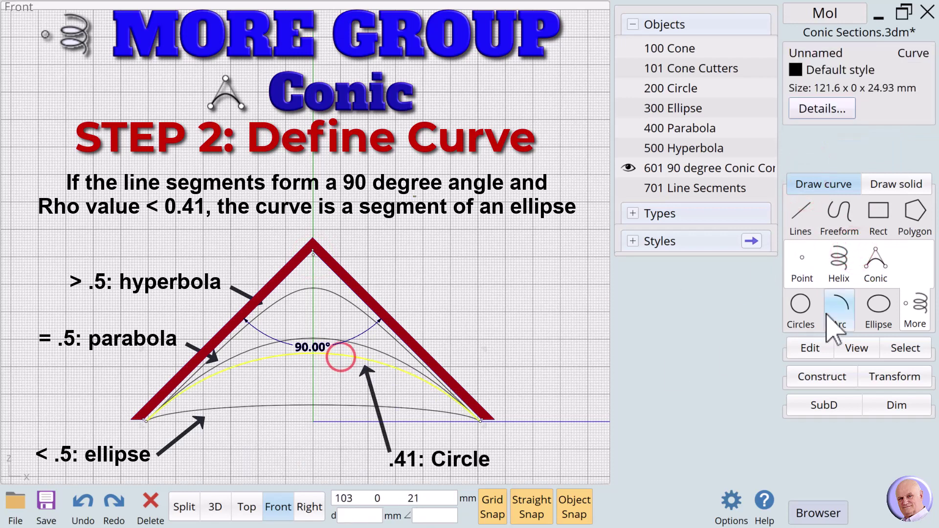
left_click(793, 302)
left_click(869, 258)
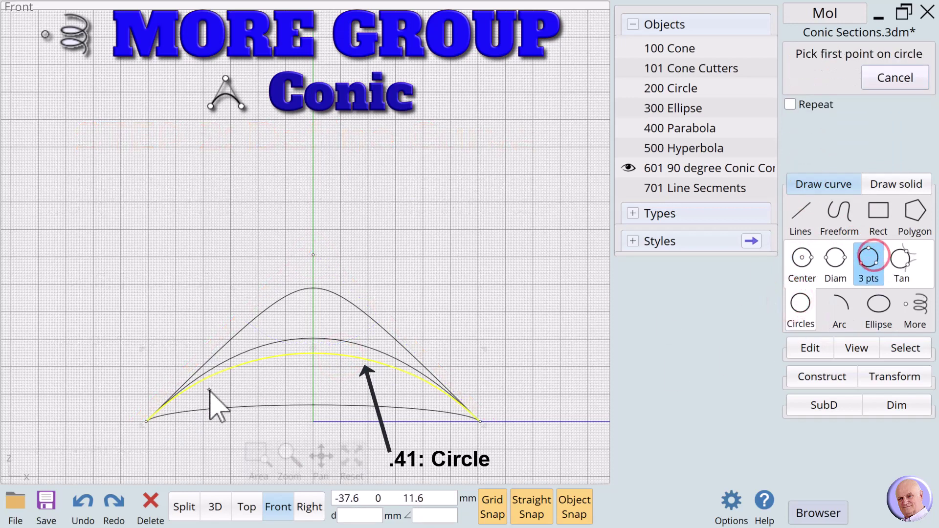
left_click(215, 374)
left_click(313, 352)
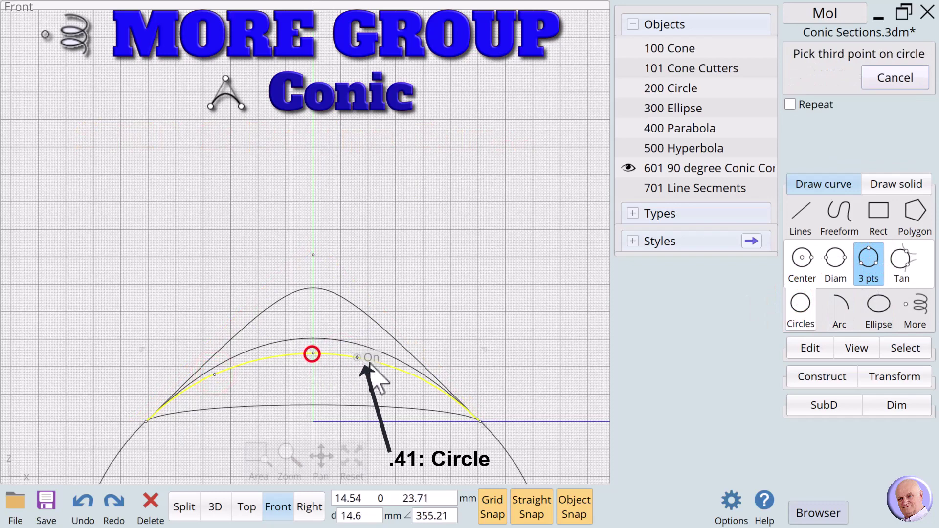
left_click(384, 365)
scroll(543, 352, "down", 4)
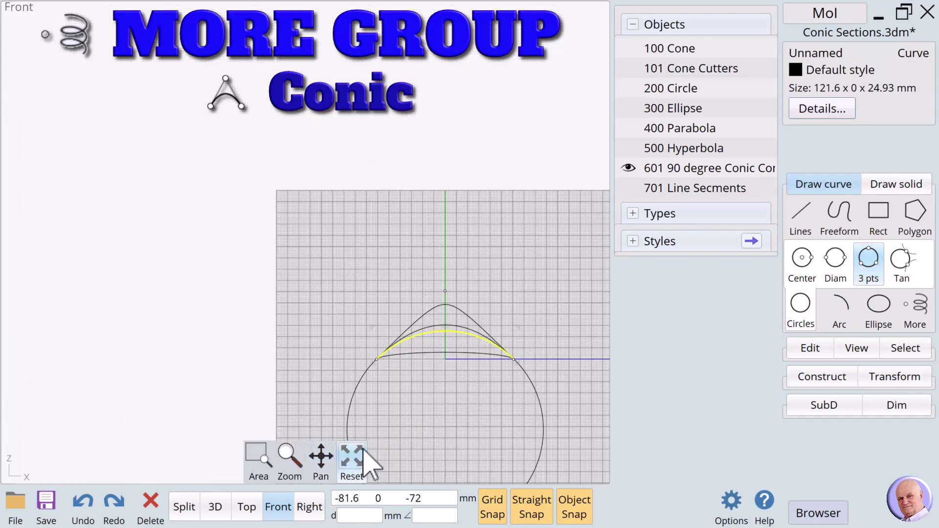
scroll(444, 432, "up", 1)
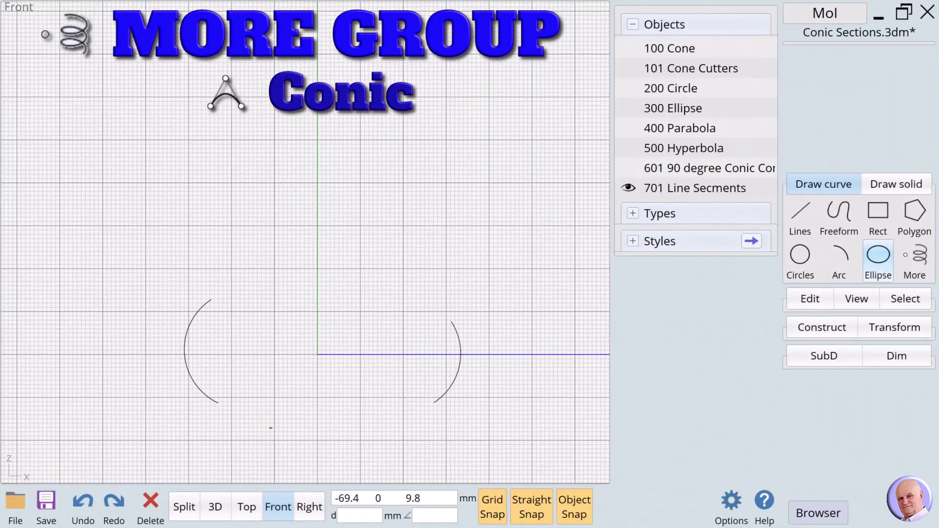
Draw a conic between the two arcs' upper ends, with its apex at their tangent intersection.
left_click(926, 264)
left_click(875, 264)
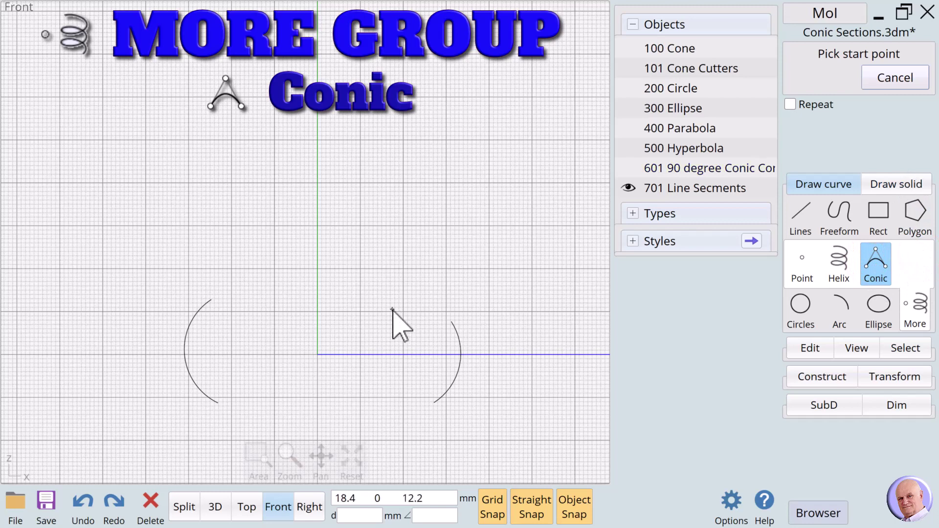
left_click(209, 298)
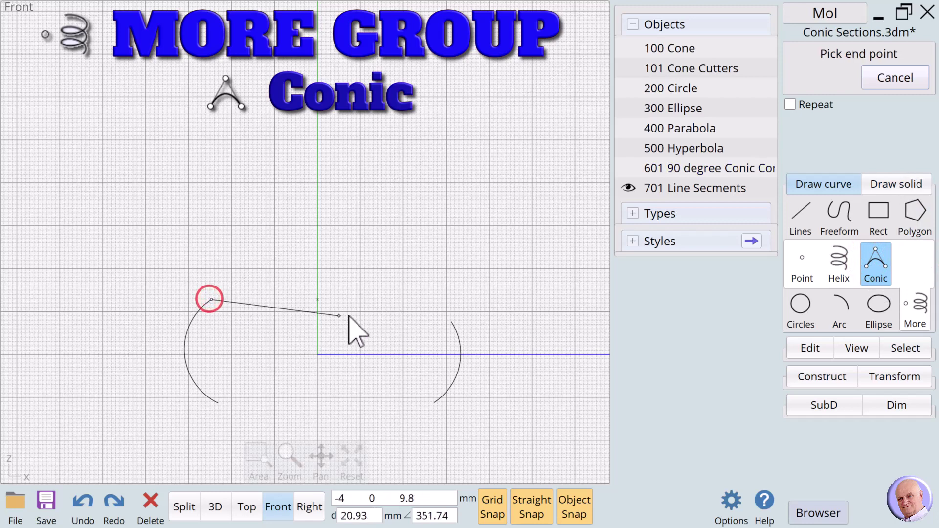
left_click(451, 322)
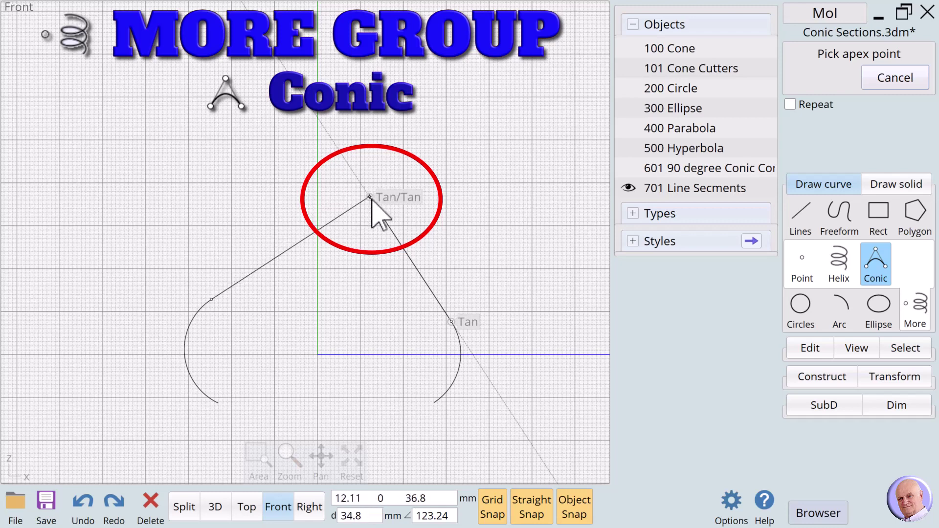
left_click(371, 198)
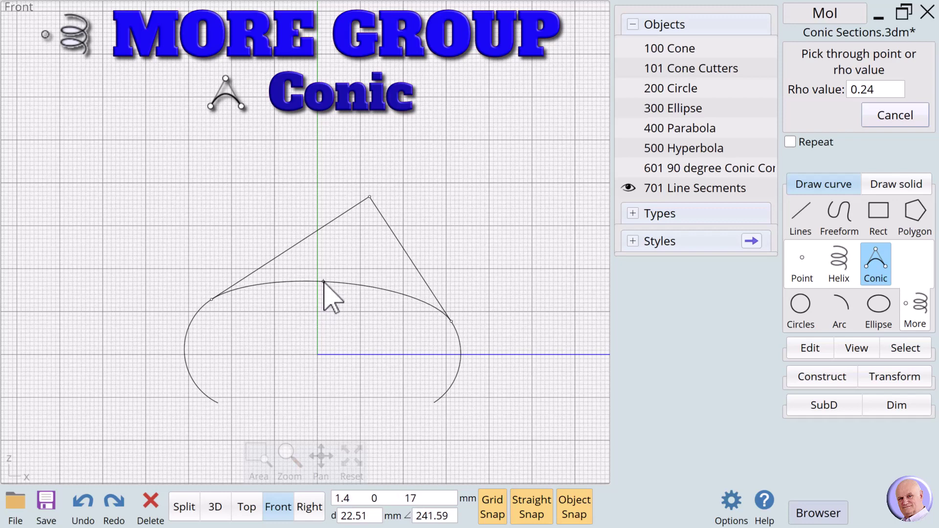
left_click(324, 282)
left_click(430, 247)
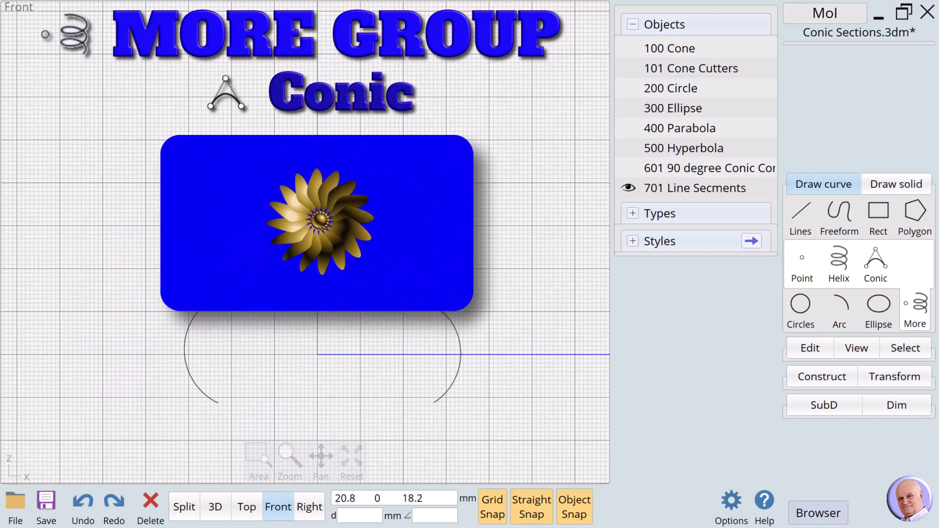
left_click(372, 309)
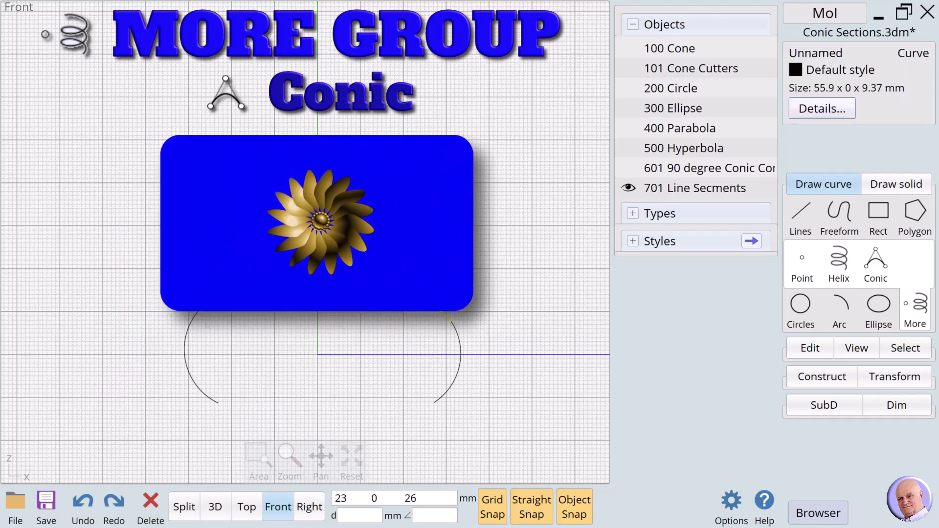
left_click(488, 135)
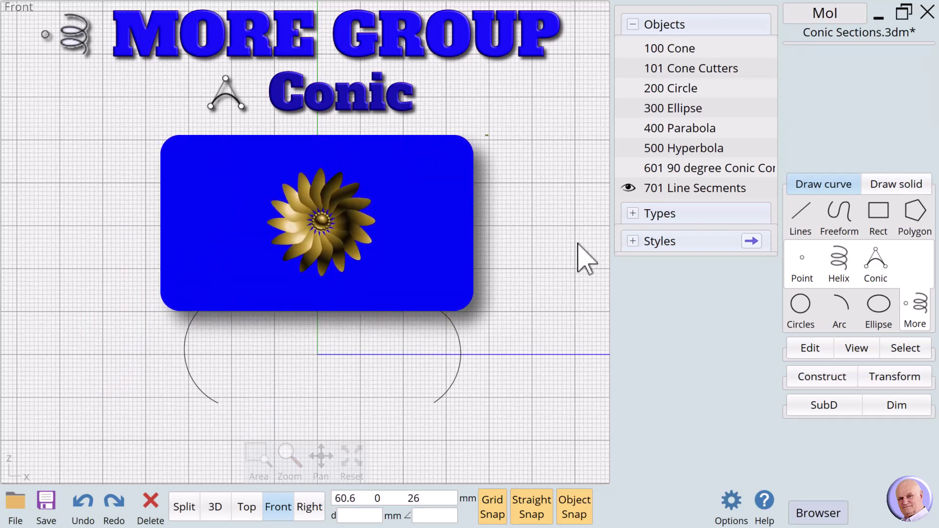